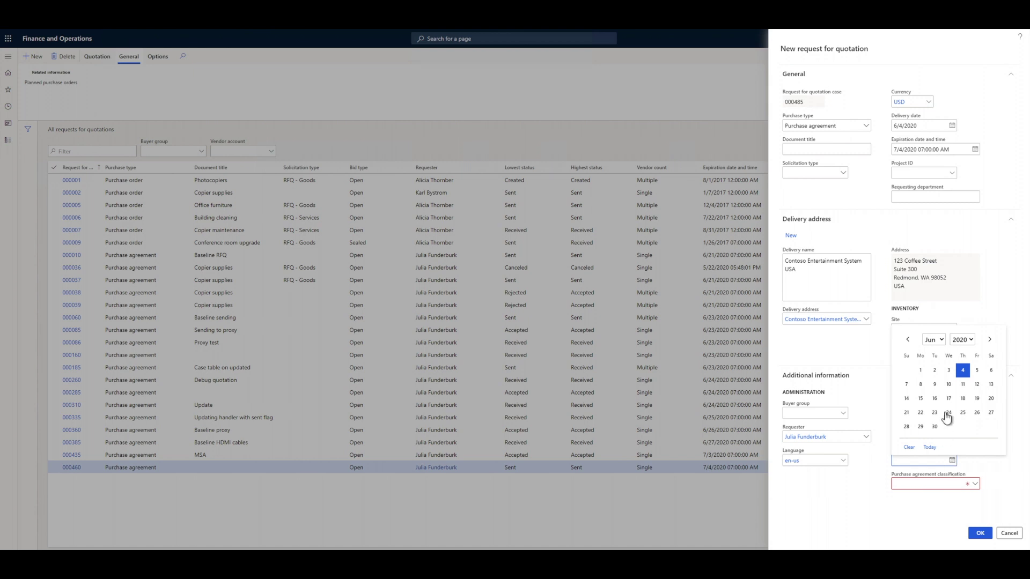
Set the agreement's expiration date to 6/30/2020 and classification to Blanket purchase agreement, and create the request for quotation.
{"action": "left_click", "coordinate": [934, 427]}
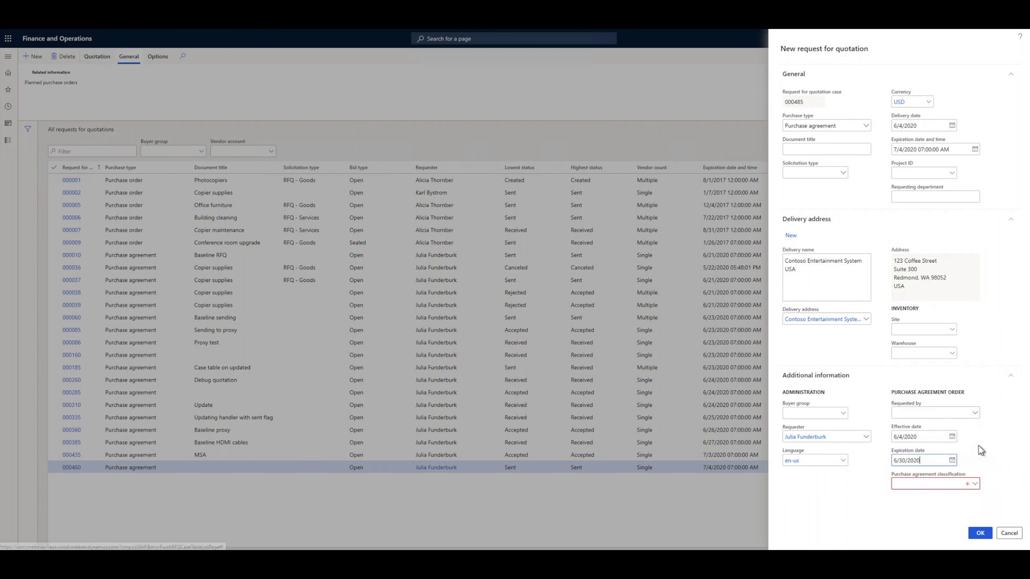
{"action": "left_click", "coordinate": [975, 488]}
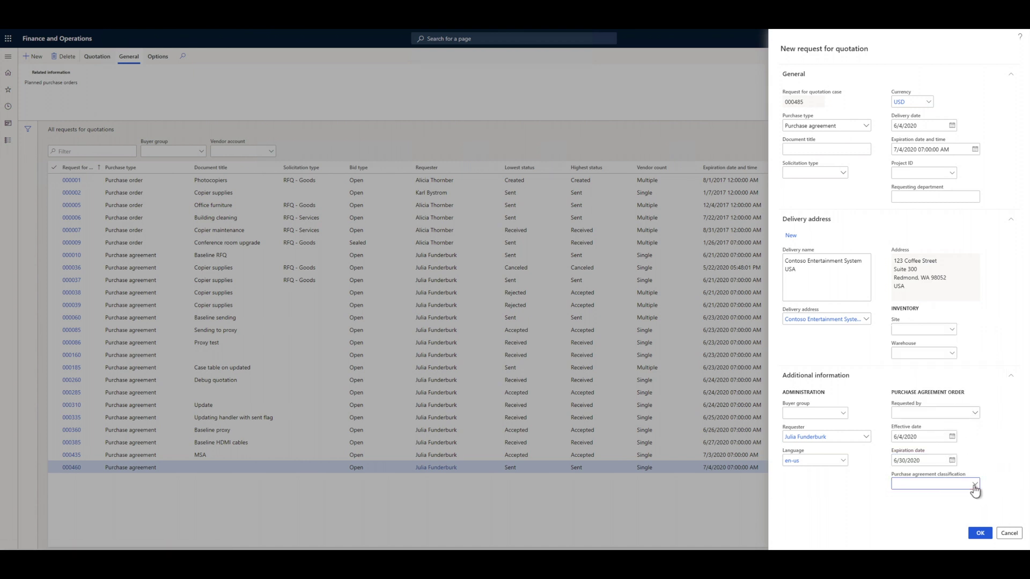
{"action": "left_click", "coordinate": [975, 487]}
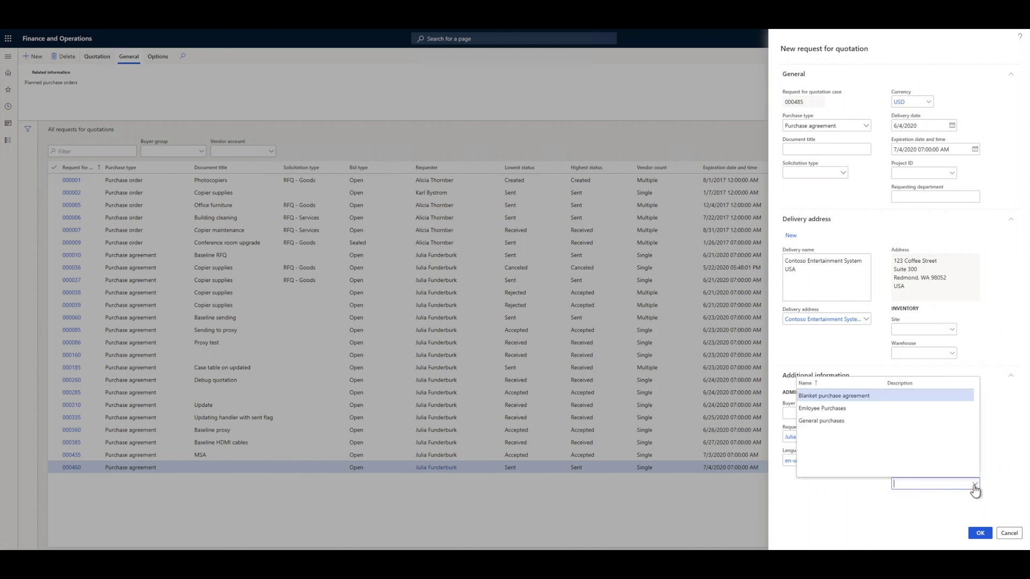
{"action": "left_click", "coordinate": [826, 400]}
{"action": "left_click", "coordinate": [978, 534]}
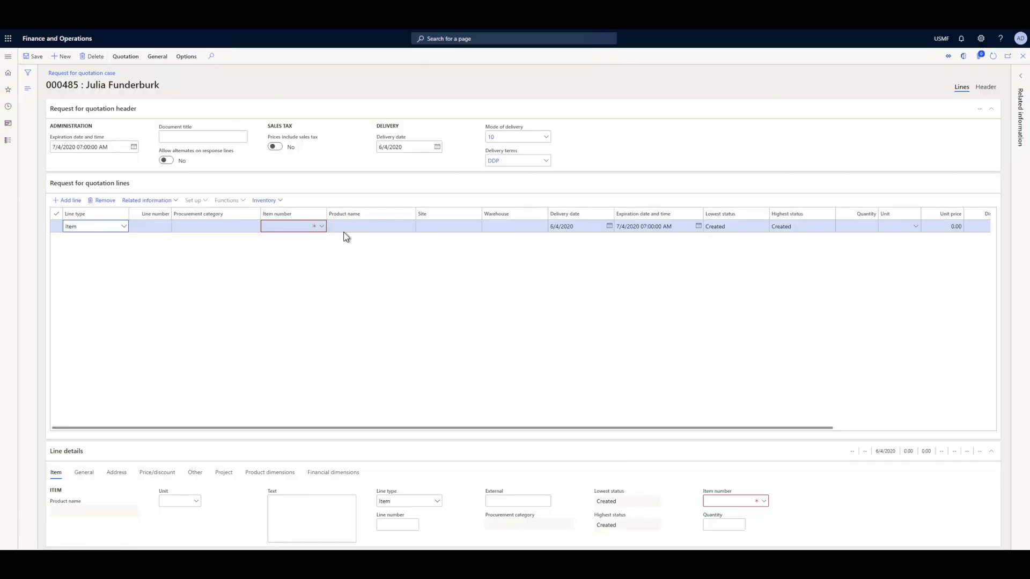
Fill in the first quotation line with item A0001 (HDMI 6' Cables), site 1, warehouse 11 and unit price 10.00.
{"action": "left_click", "coordinate": [322, 228]}
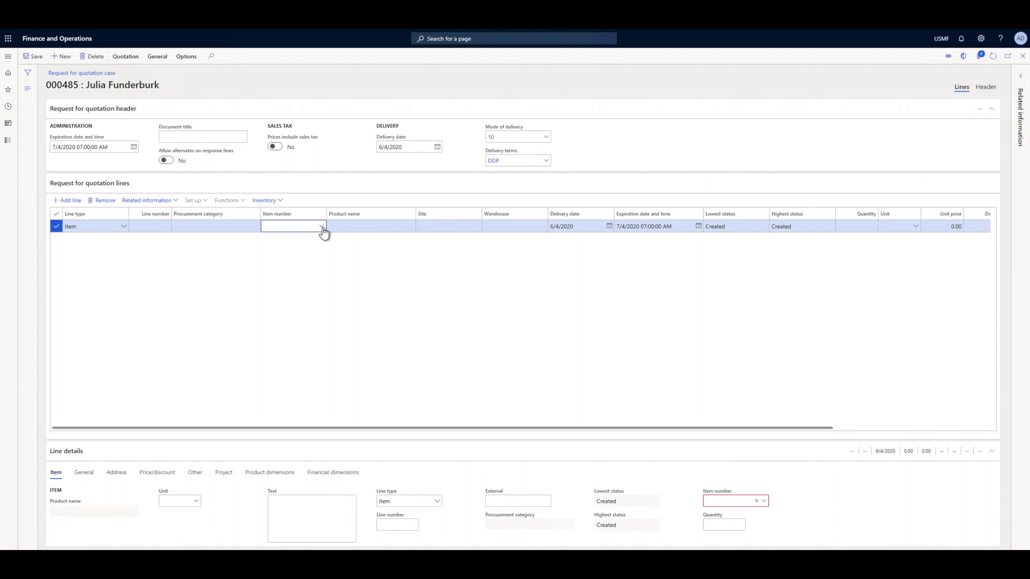
{"action": "left_click", "coordinate": [322, 228]}
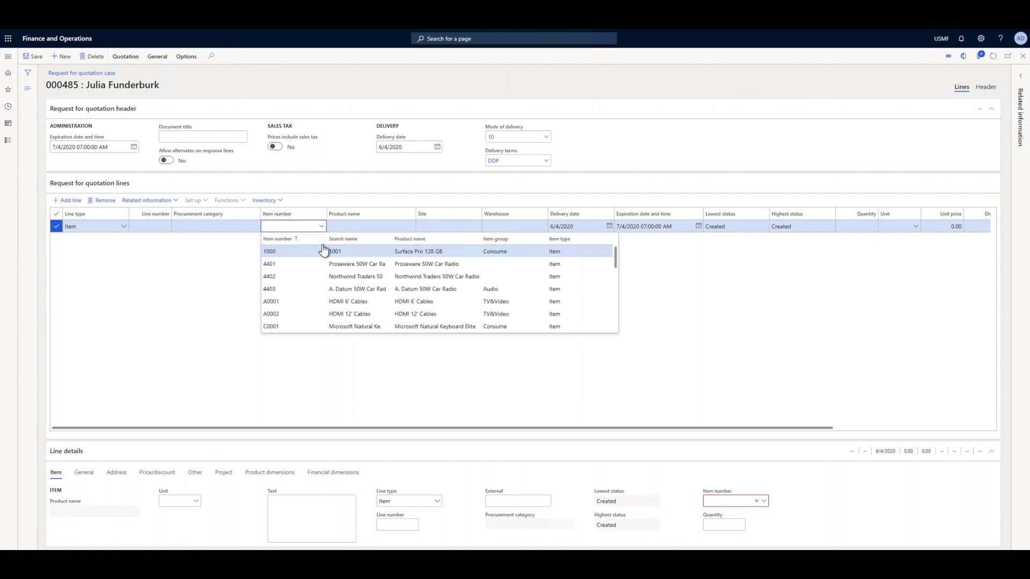
{"action": "left_click", "coordinate": [271, 303]}
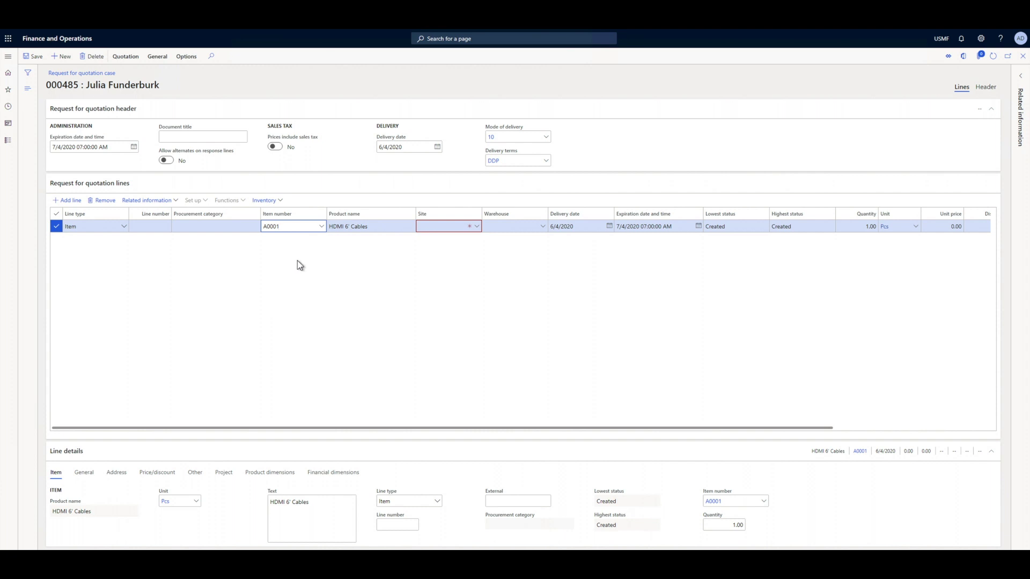
{"action": "left_click", "coordinate": [432, 226]}
{"action": "type", "text": "1"}
{"action": "left_click", "coordinate": [517, 226]}
{"action": "type", "text": "1"}
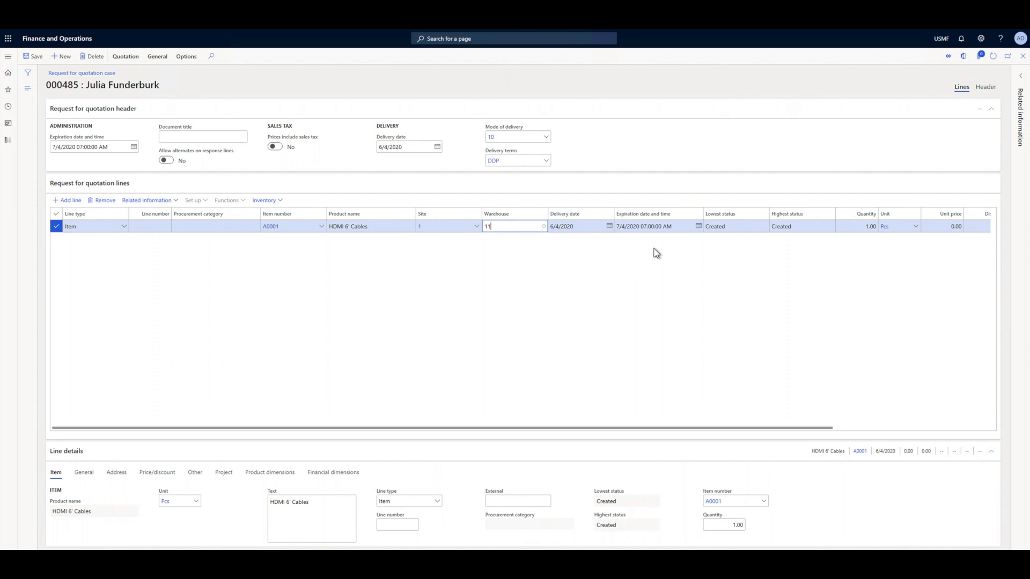
{"action": "key", "text": "Tab"}
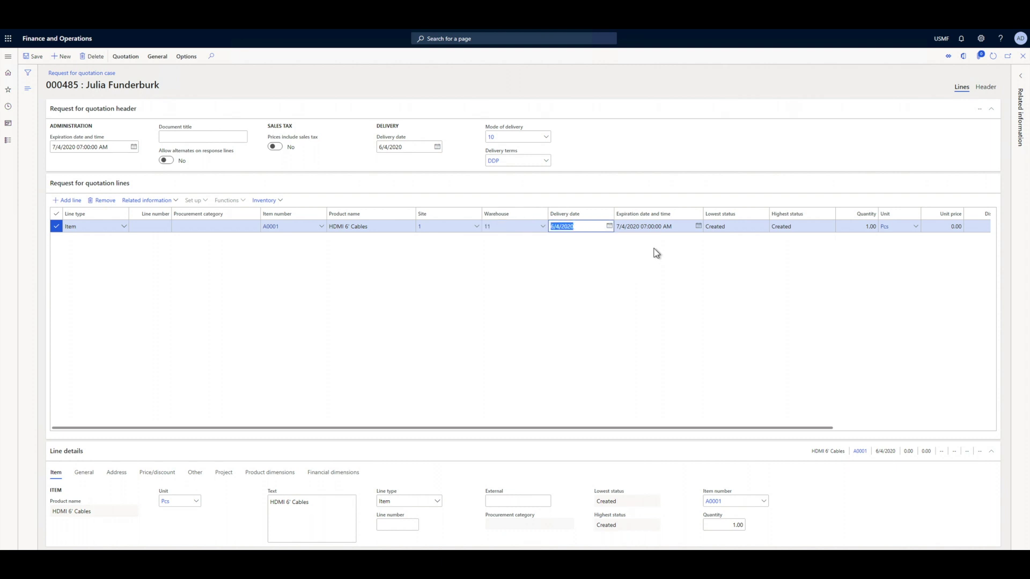
{"action": "left_click", "coordinate": [946, 228]}
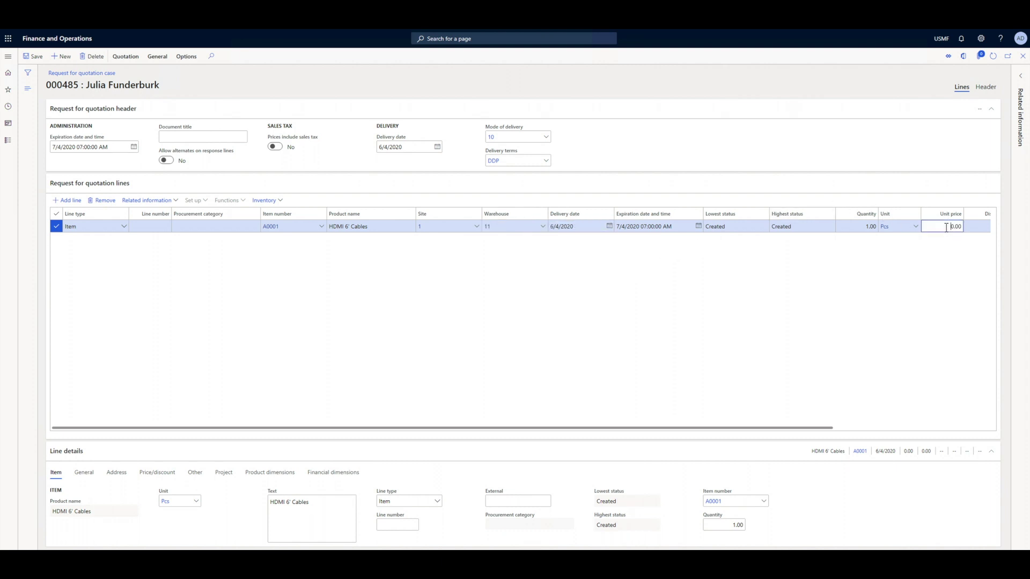
{"action": "type", "text": "1"}
Add a second quotation line for item A0002 (HDMI 12' Cables) with site 1, warehouse 11 and unit price 20.00.
{"action": "left_click", "coordinate": [69, 201]}
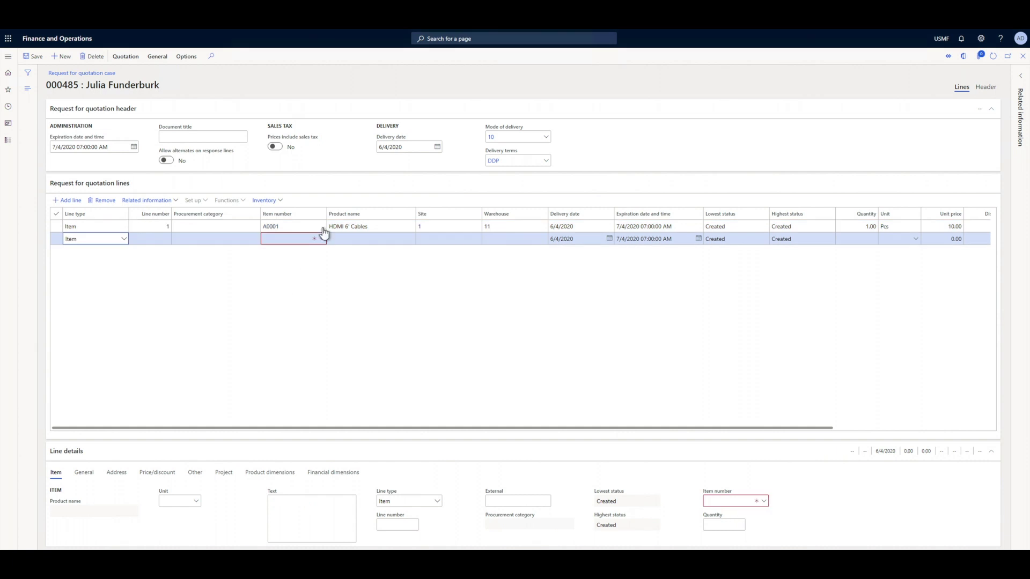
{"action": "left_click", "coordinate": [321, 239]}
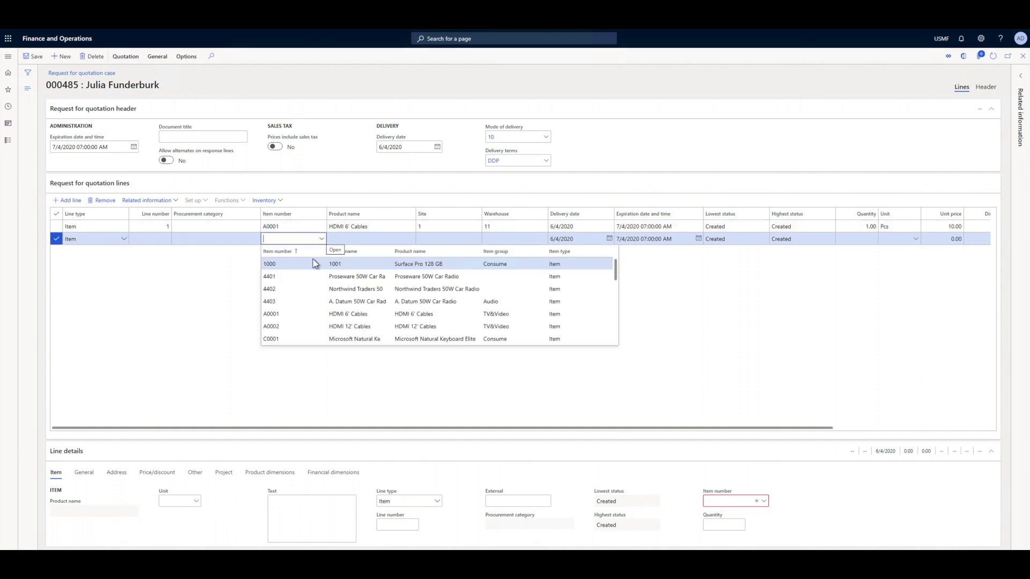
{"action": "left_click", "coordinate": [290, 328]}
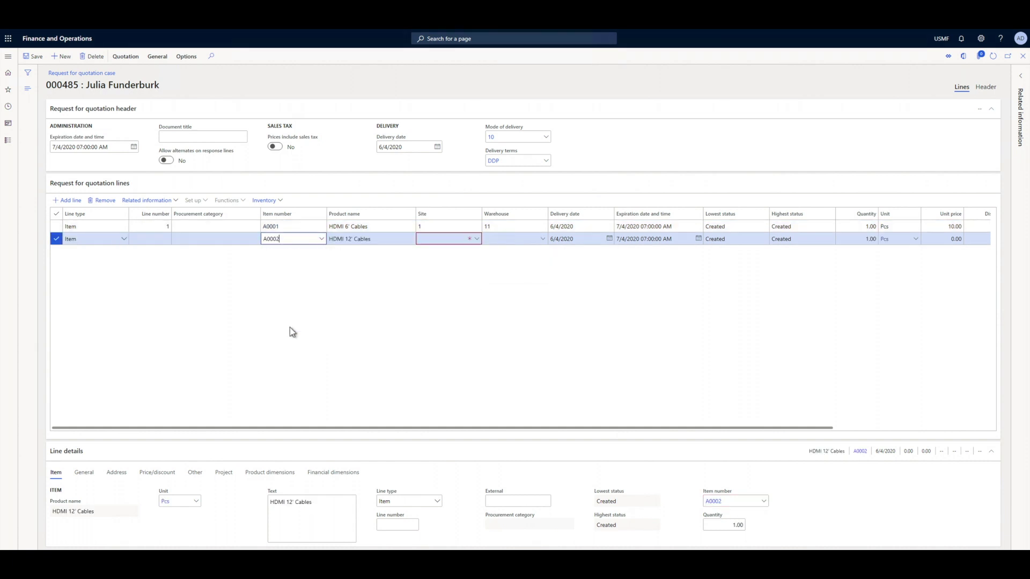
{"action": "left_click", "coordinate": [432, 235]}
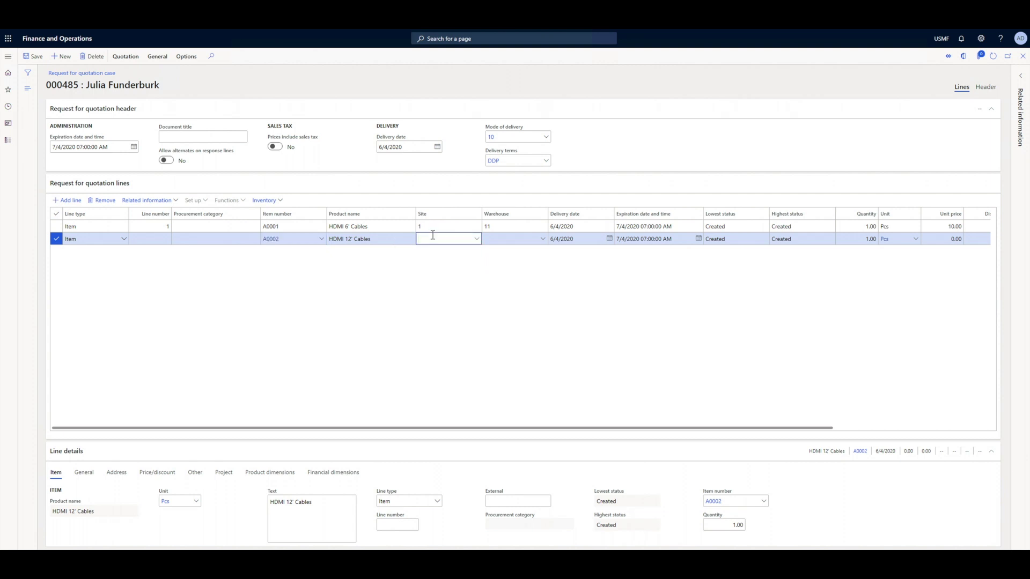
{"action": "type", "text": "1"}
{"action": "left_click", "coordinate": [522, 239]}
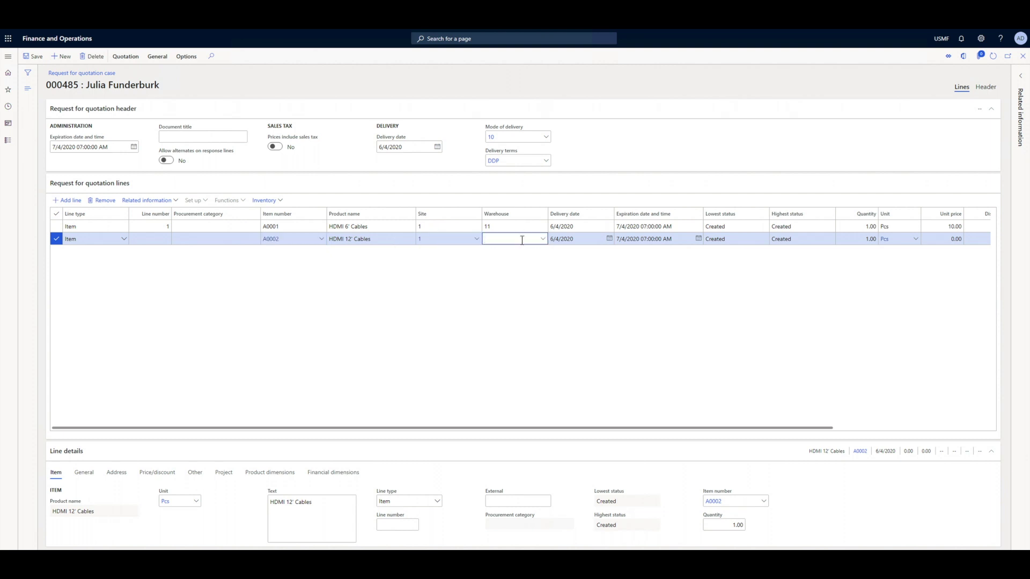
{"action": "type", "text": "11"}
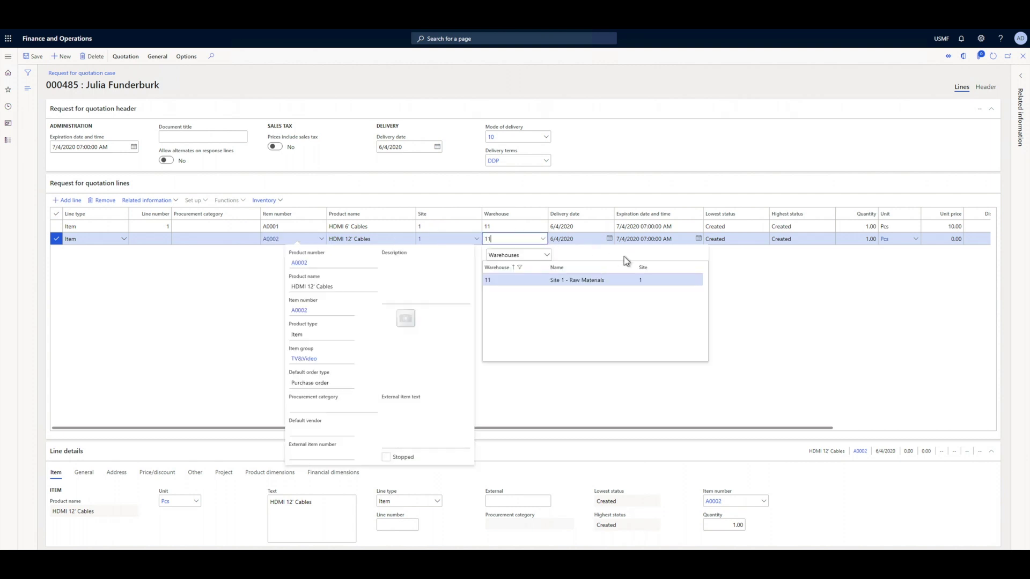
{"action": "left_click", "coordinate": [800, 273]}
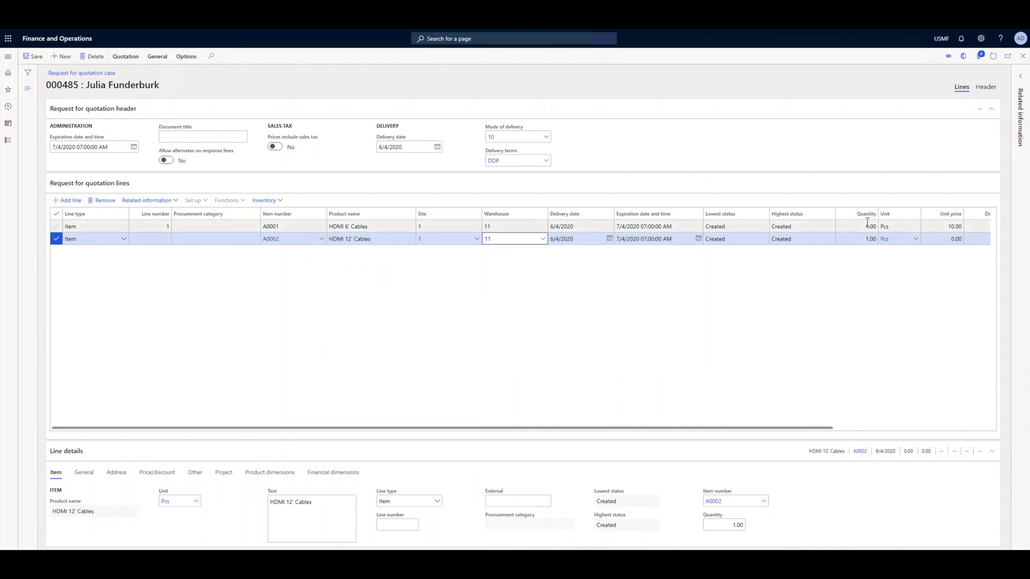
{"action": "left_click", "coordinate": [953, 240]}
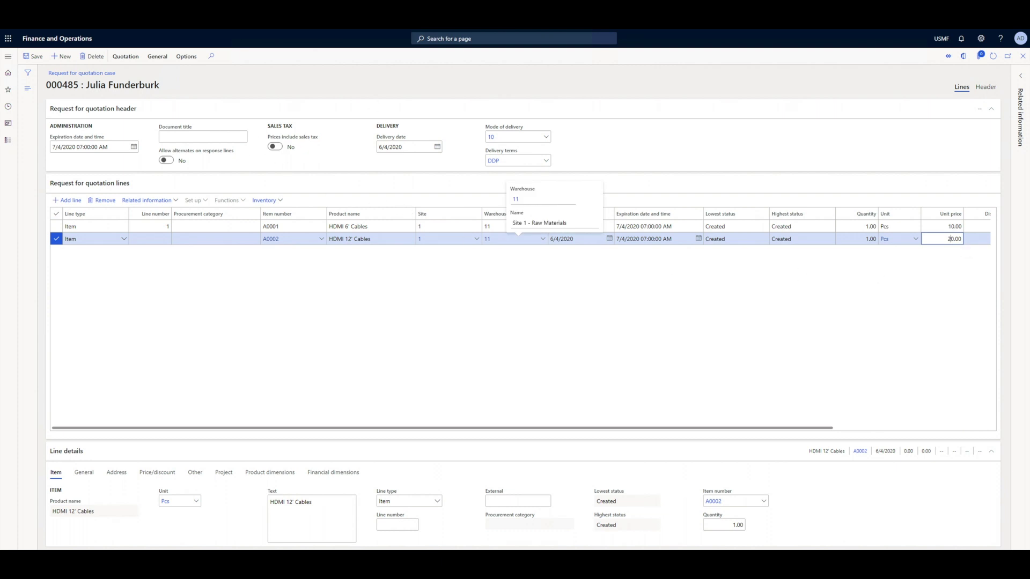
Assign ACME GSheet as the vendor in the request's header and save the request.
{"action": "left_click", "coordinate": [988, 92]}
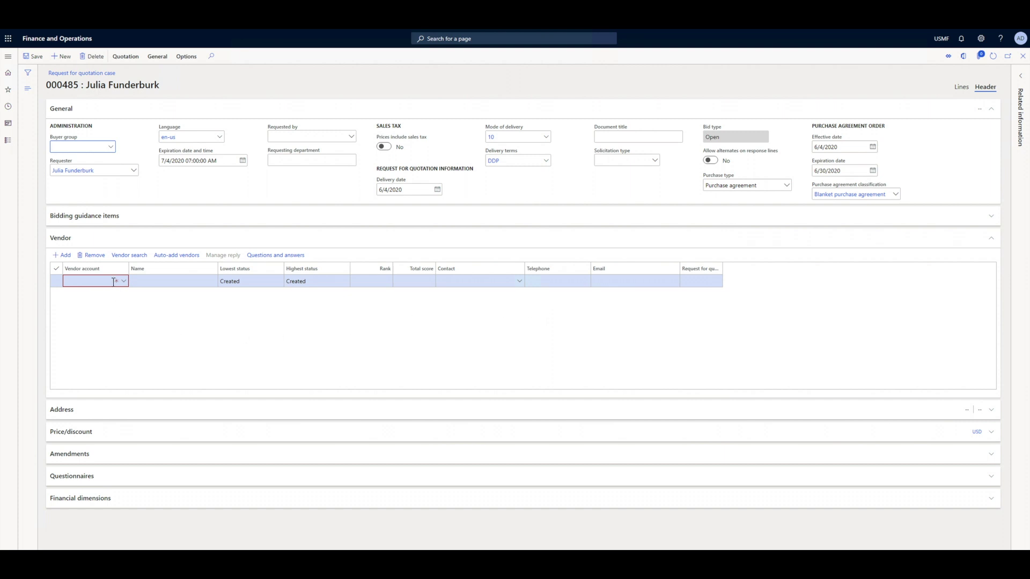
{"action": "left_click", "coordinate": [126, 285]}
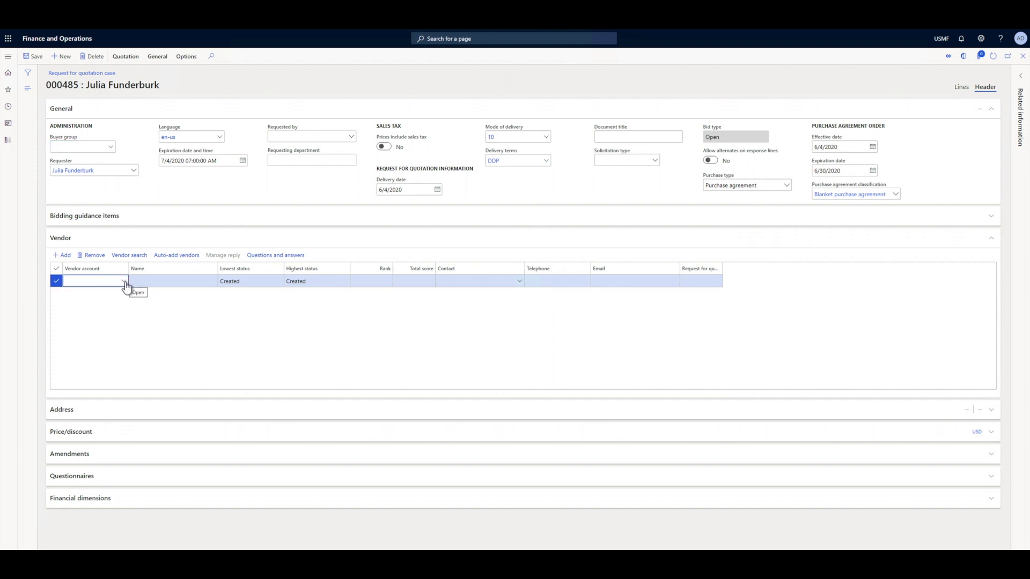
{"action": "left_click", "coordinate": [125, 283]}
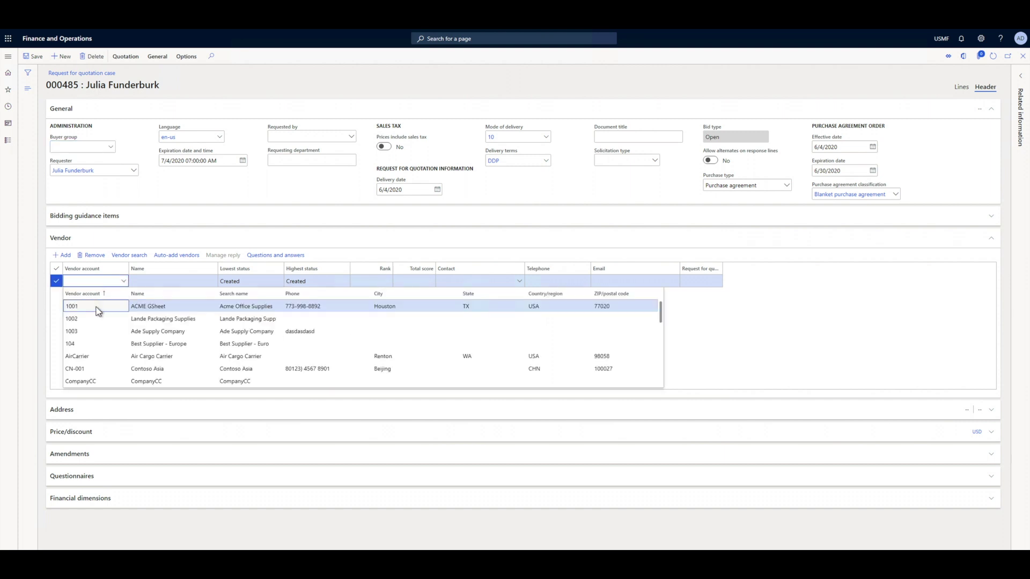
{"action": "left_click", "coordinate": [98, 312]}
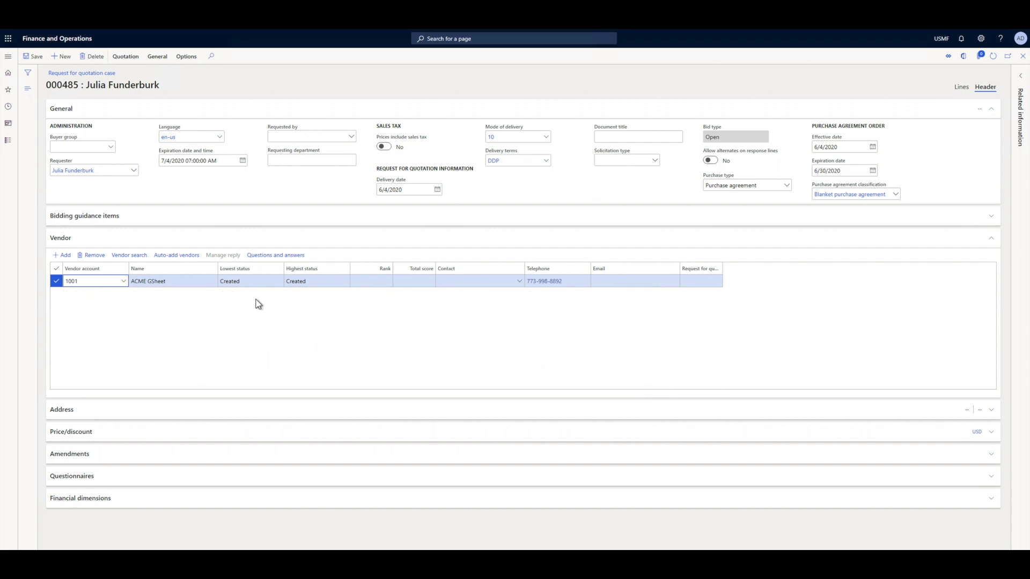
{"action": "left_click", "coordinate": [33, 56]}
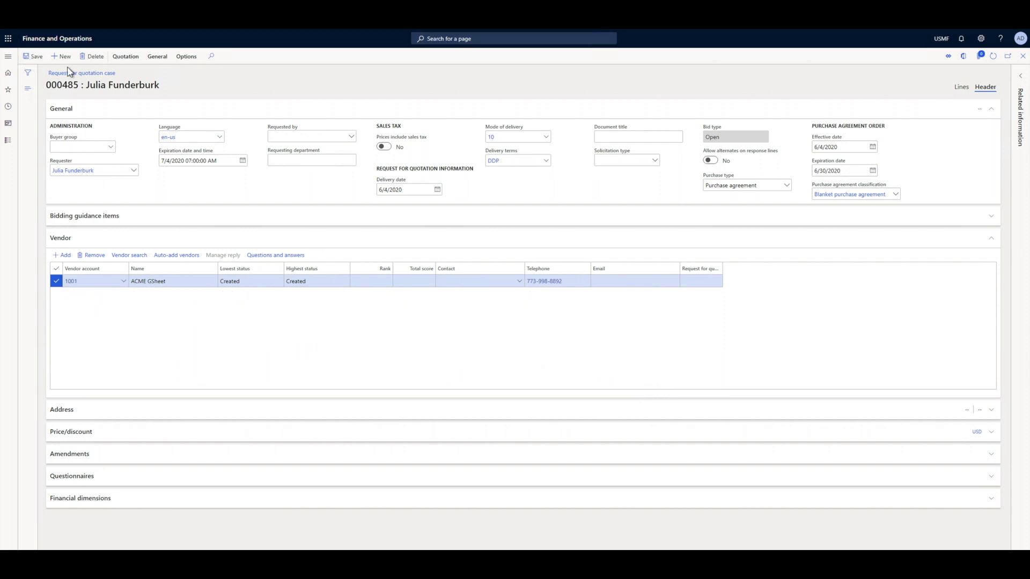
Send the request for quotation with both cable lines to the vendor.
{"action": "left_click", "coordinate": [132, 57]}
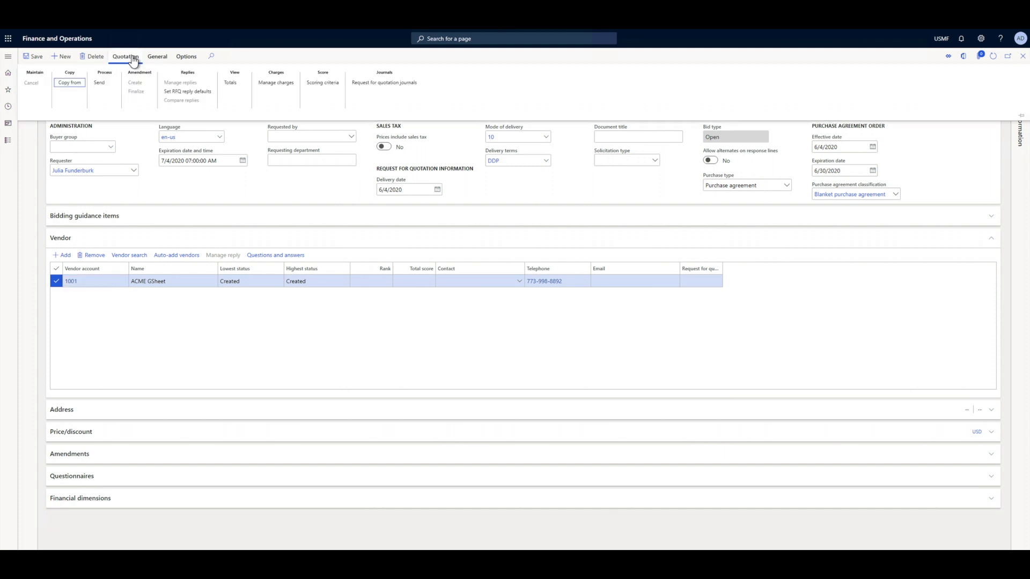
{"action": "left_click", "coordinate": [100, 86]}
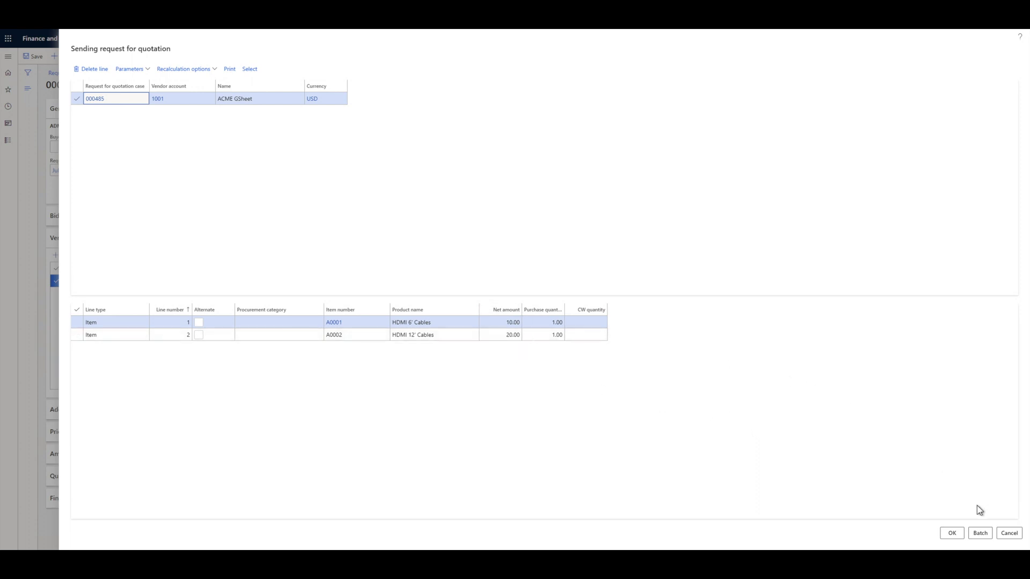
{"action": "left_click", "coordinate": [952, 535]}
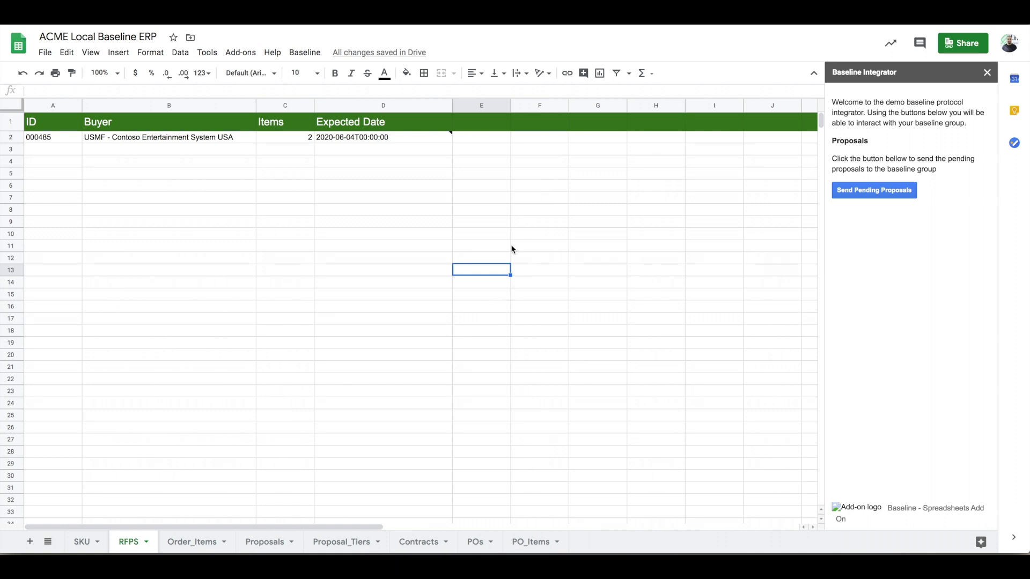
In the ACME Local Baseline ERP spreadsheet in Google Sheets, examine the received request in RFPS, its lines in Order_Items, and the SKU sheet.
{"action": "left_click", "coordinate": [288, 139]}
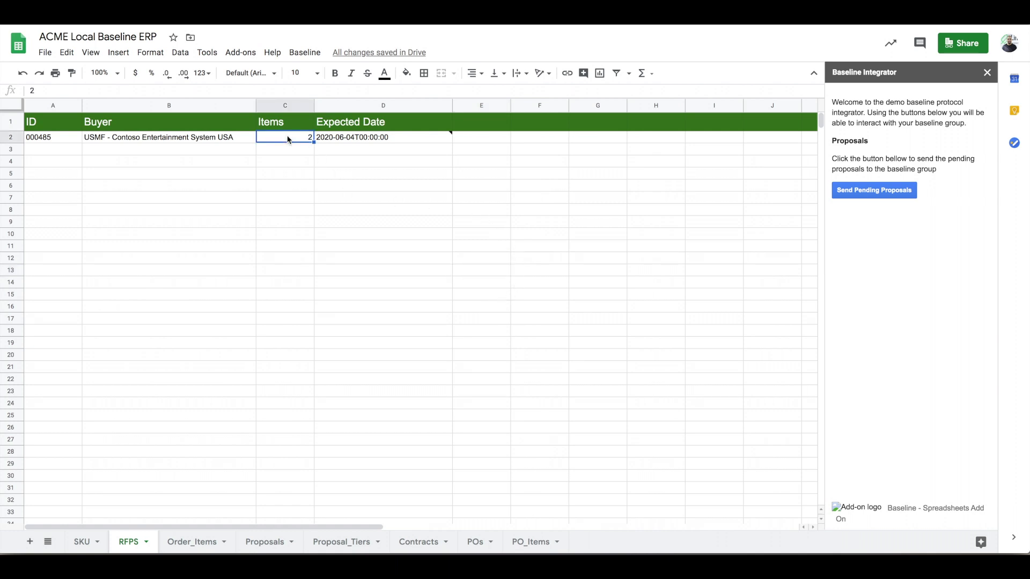
{"action": "left_click", "coordinate": [65, 140]}
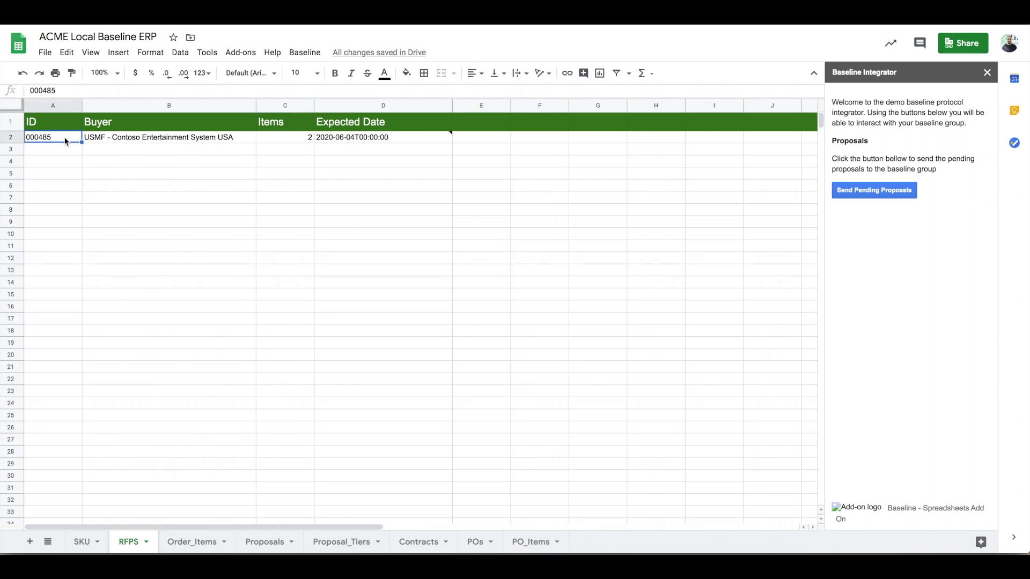
{"action": "left_click", "coordinate": [194, 541]}
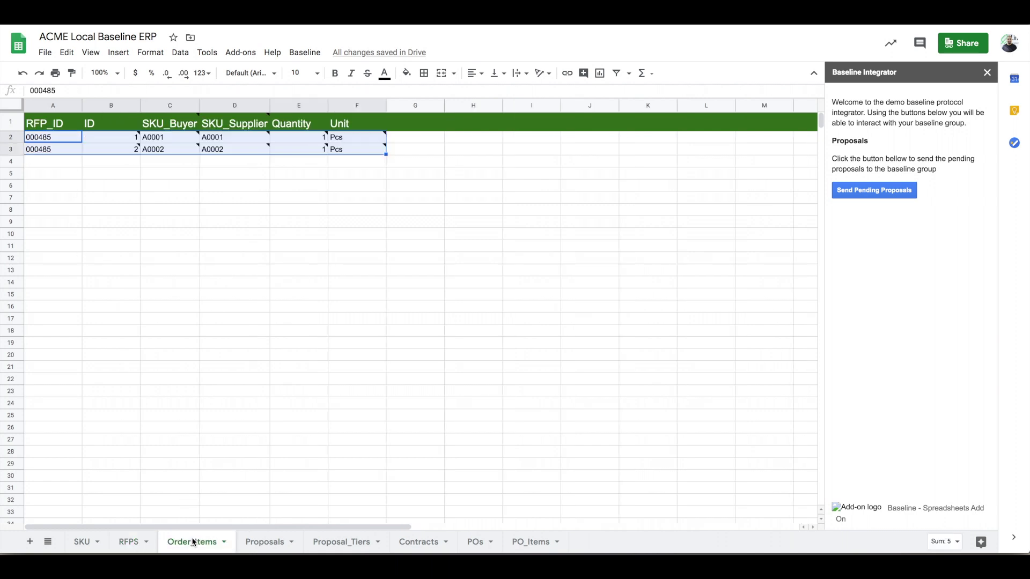
{"action": "left_click", "coordinate": [111, 170]}
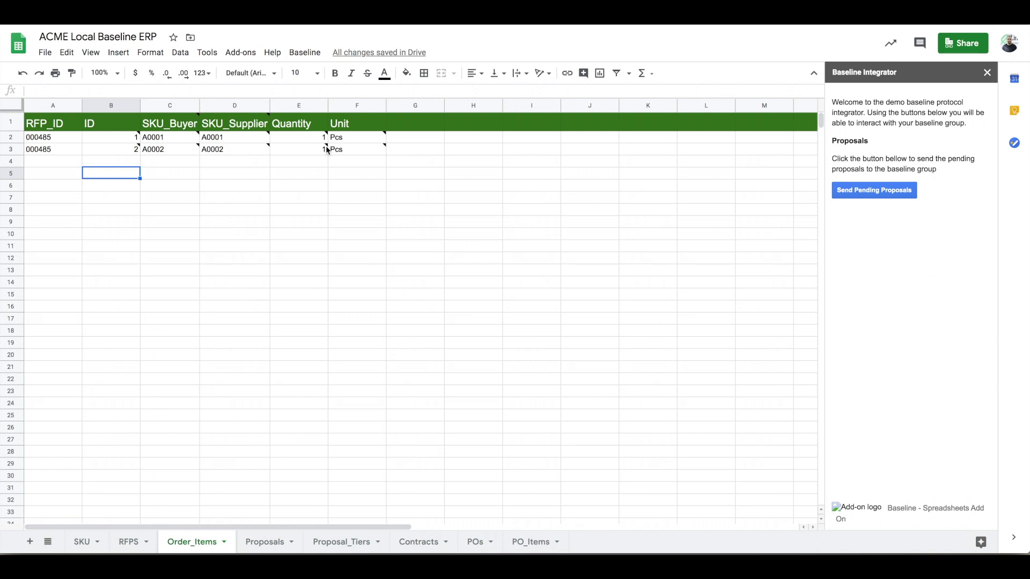
{"action": "mouse_move", "coordinate": [328, 148]}
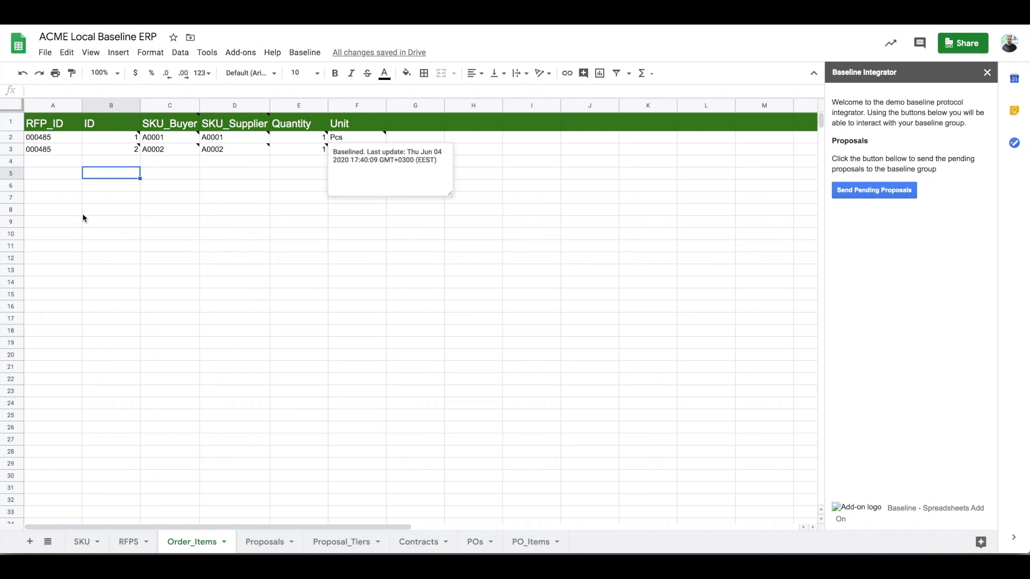
{"action": "left_click", "coordinate": [97, 210]}
{"action": "left_click", "coordinate": [43, 141]}
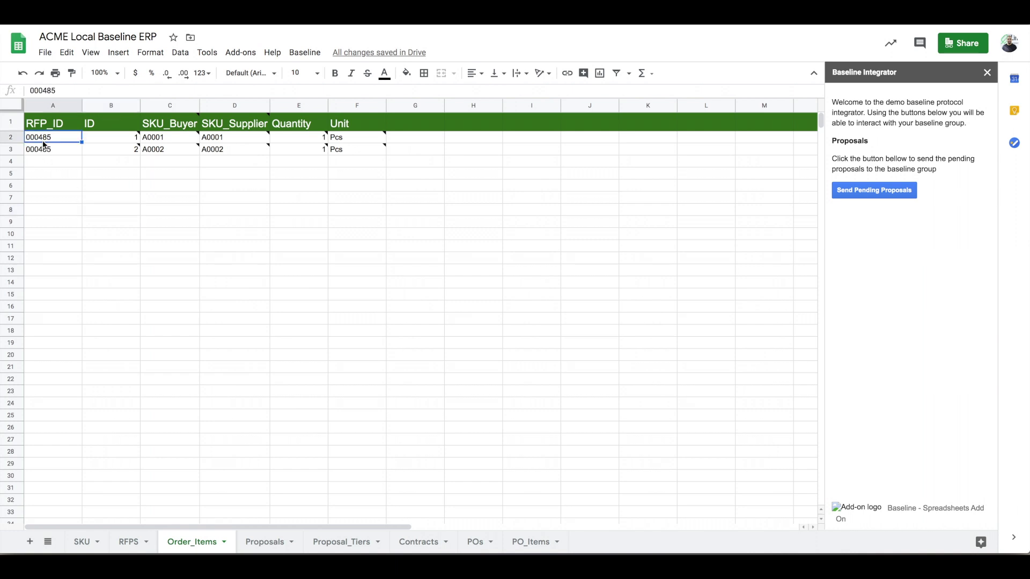
{"action": "left_click", "coordinate": [179, 143]}
{"action": "left_click", "coordinate": [267, 221]}
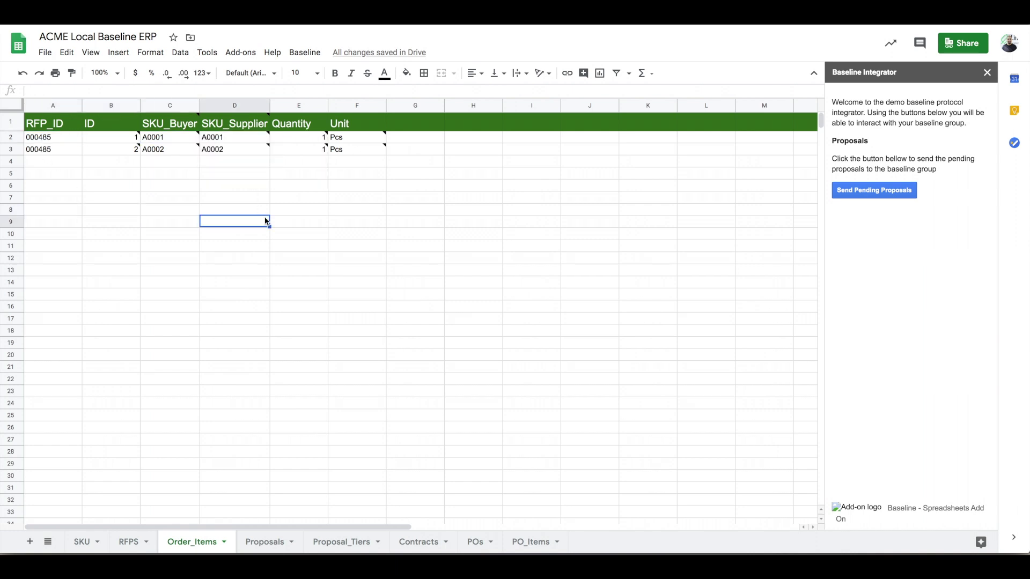
{"action": "mouse_move", "coordinate": [221, 155]}
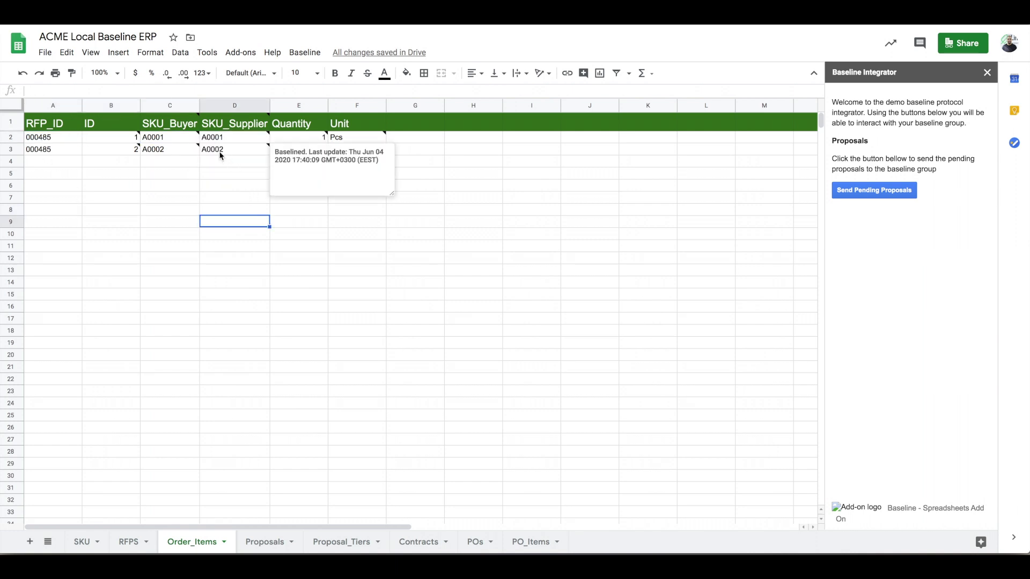
{"action": "left_click", "coordinate": [79, 542]}
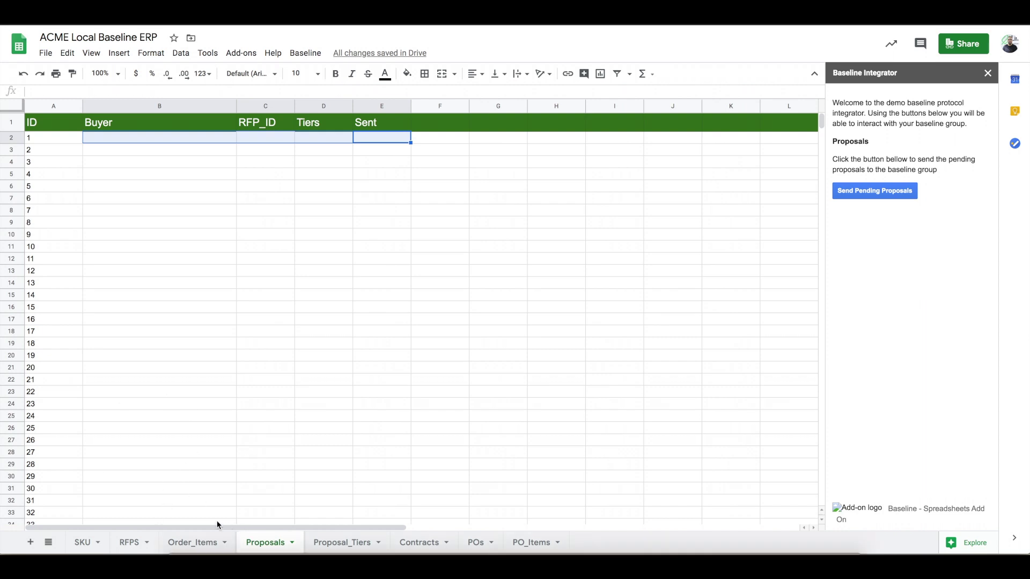
Copy the buyer name from the RFPS sheet into the Buyer cell of the first row in the Proposals sheet.
{"action": "left_click", "coordinate": [129, 550]}
{"action": "left_click", "coordinate": [106, 141]}
{"action": "double_click", "coordinate": [106, 140]}
{"action": "key", "text": "ctrl+a"}
{"action": "key", "text": "ctrl+c"}
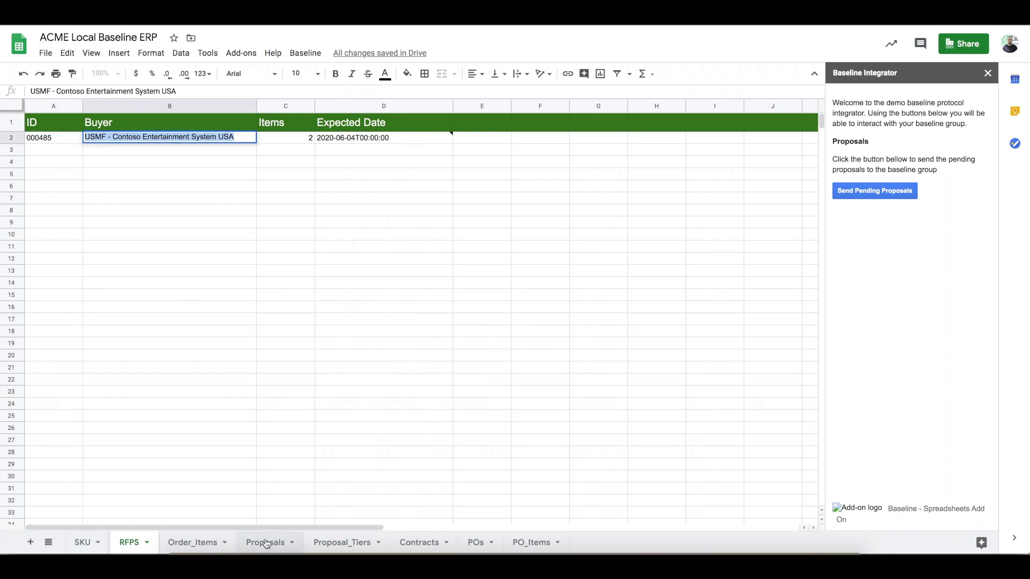
{"action": "left_click", "coordinate": [266, 542]}
{"action": "left_click", "coordinate": [143, 135]}
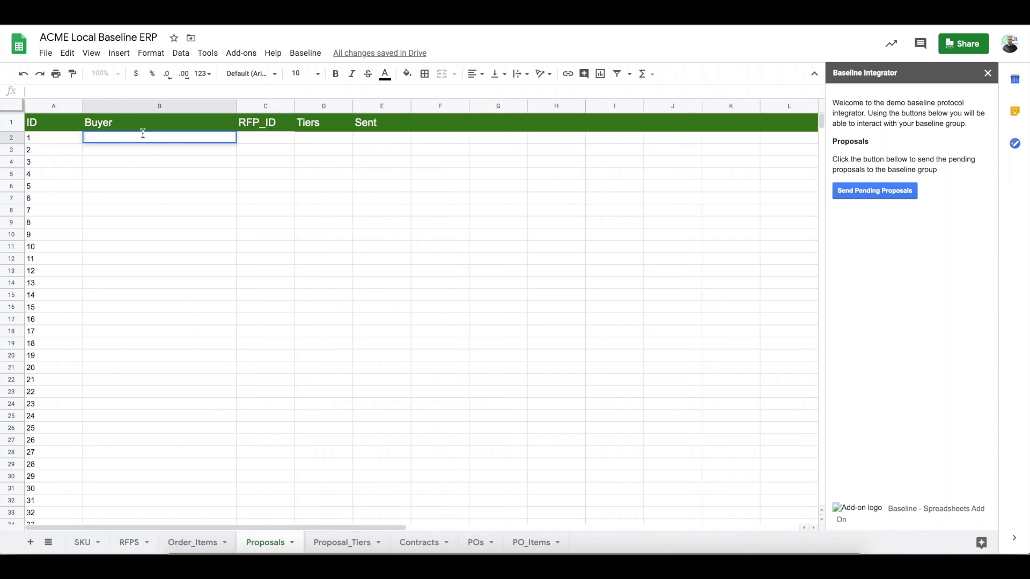
{"action": "key", "text": "ctrl+v"}
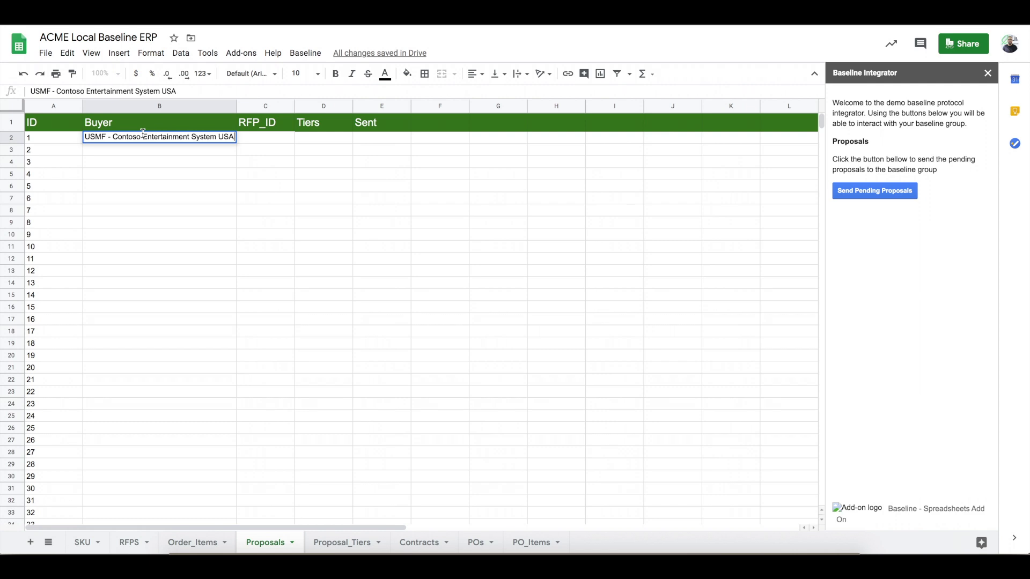
Copy the request's ID from the RFPS sheet into the RFP_ID cell of the first proposal.
{"action": "left_click", "coordinate": [129, 542]}
{"action": "left_click", "coordinate": [56, 138]}
{"action": "double_click", "coordinate": [56, 138]}
{"action": "key", "text": "ctrl+c"}
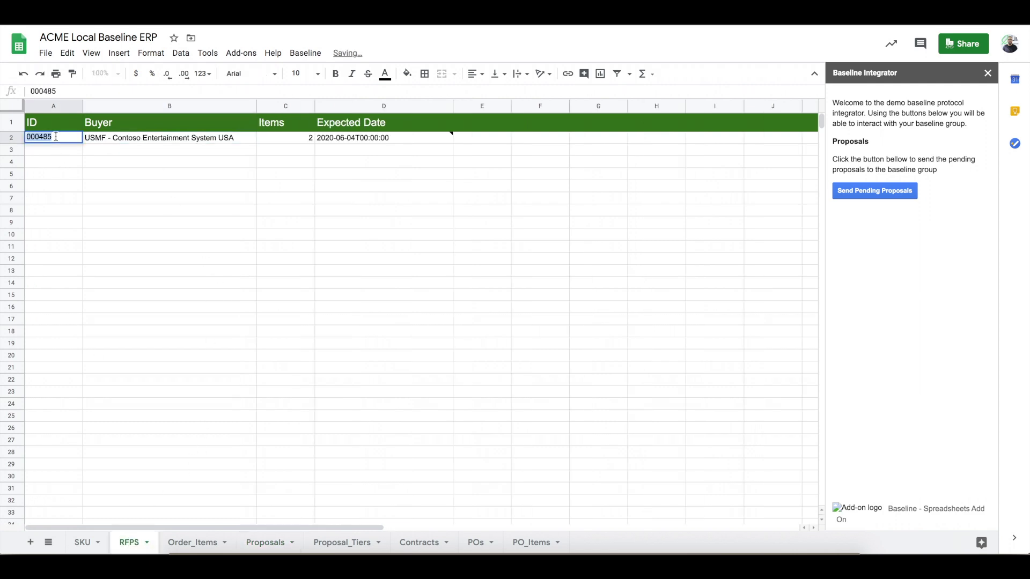
{"action": "left_click", "coordinate": [257, 542]}
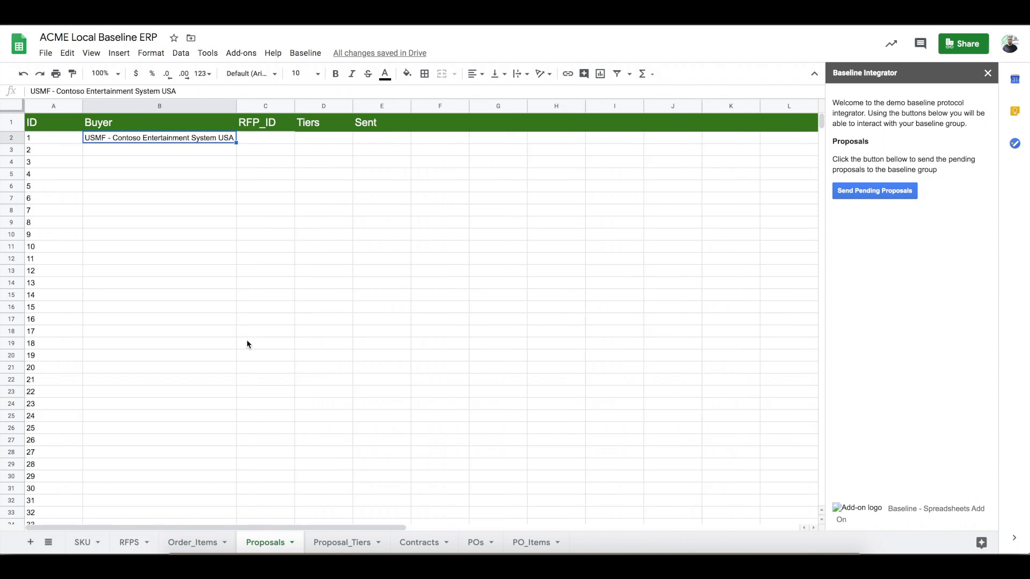
{"action": "left_click", "coordinate": [254, 137]}
{"action": "key", "text": "ctrl+v"}
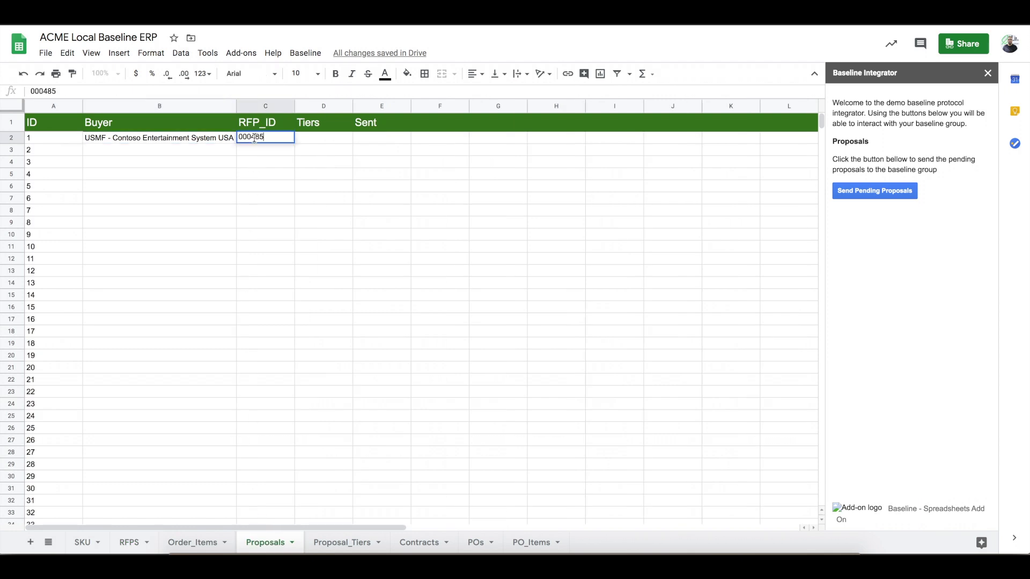
Copy buyer SKU A0001 from Order_Items into the SKU_ID cell of tier 1 in Proposal_Tiers.
{"action": "left_click", "coordinate": [335, 541]}
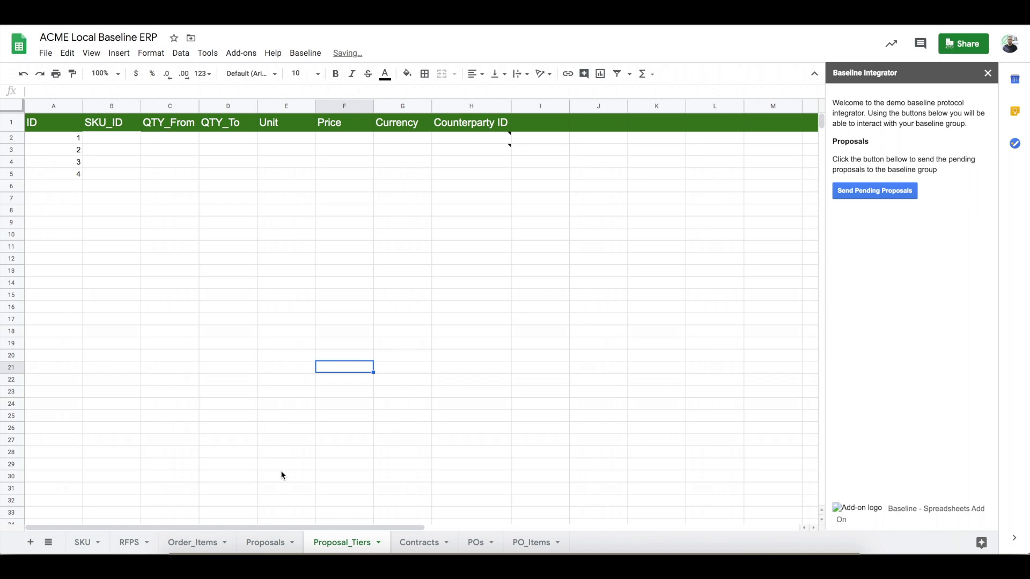
{"action": "left_click", "coordinate": [110, 138]}
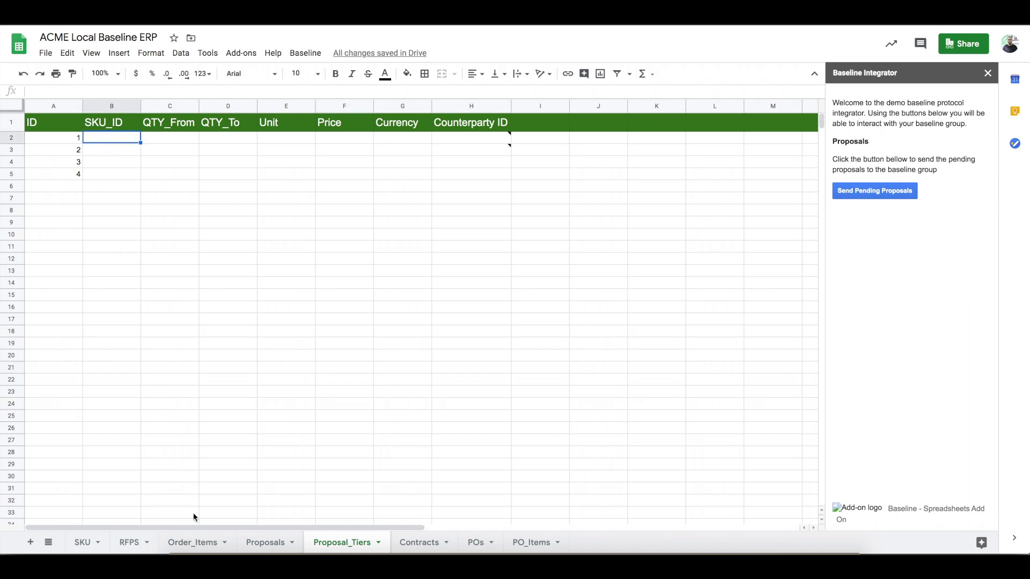
{"action": "left_click", "coordinate": [193, 542]}
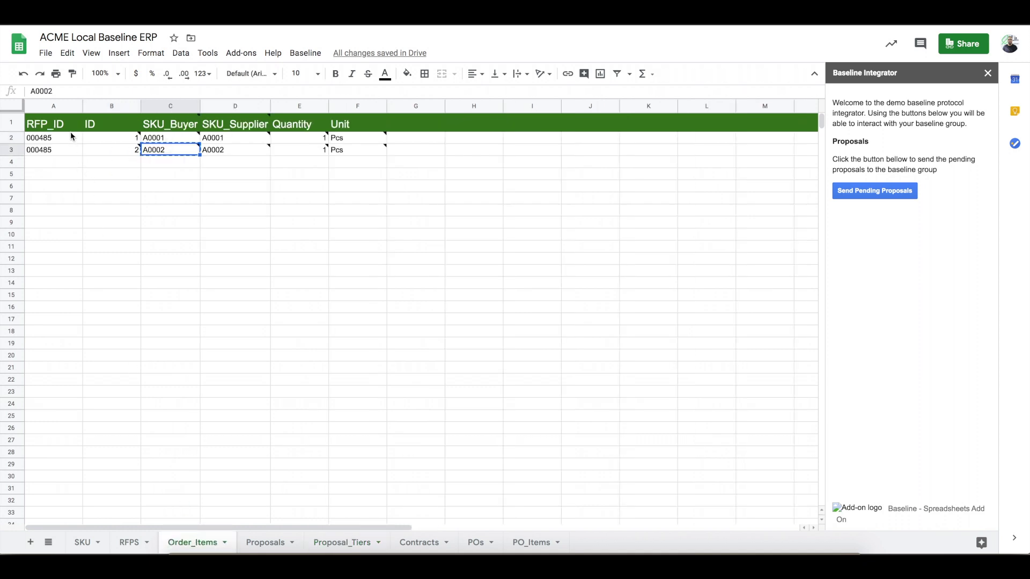
{"action": "double_click", "coordinate": [180, 138]}
{"action": "double_click", "coordinate": [180, 138]}
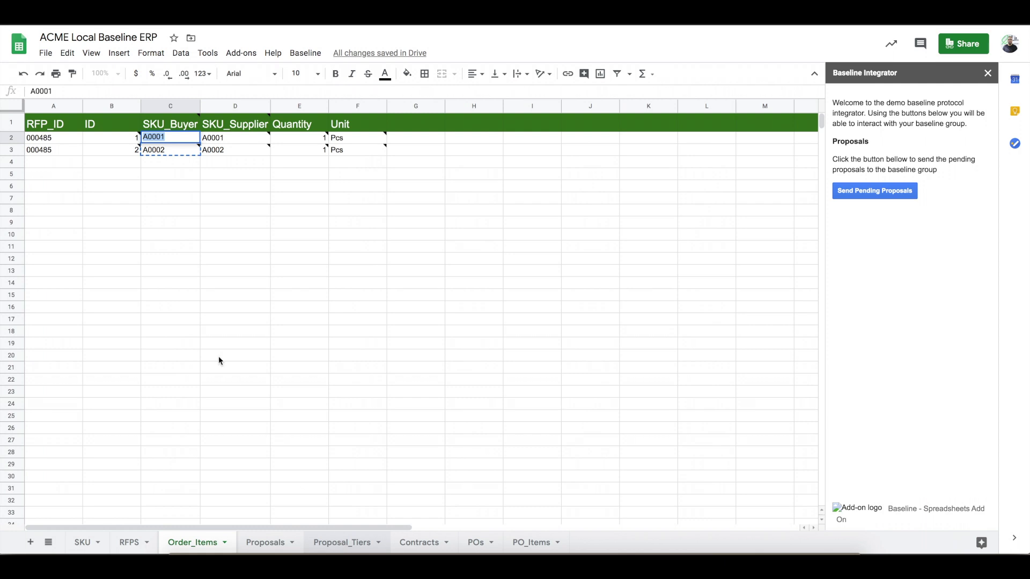
{"action": "key", "text": "ctrl+c"}
{"action": "left_click", "coordinate": [341, 542]}
{"action": "double_click", "coordinate": [126, 138]}
{"action": "key", "text": "ctrl+v"}
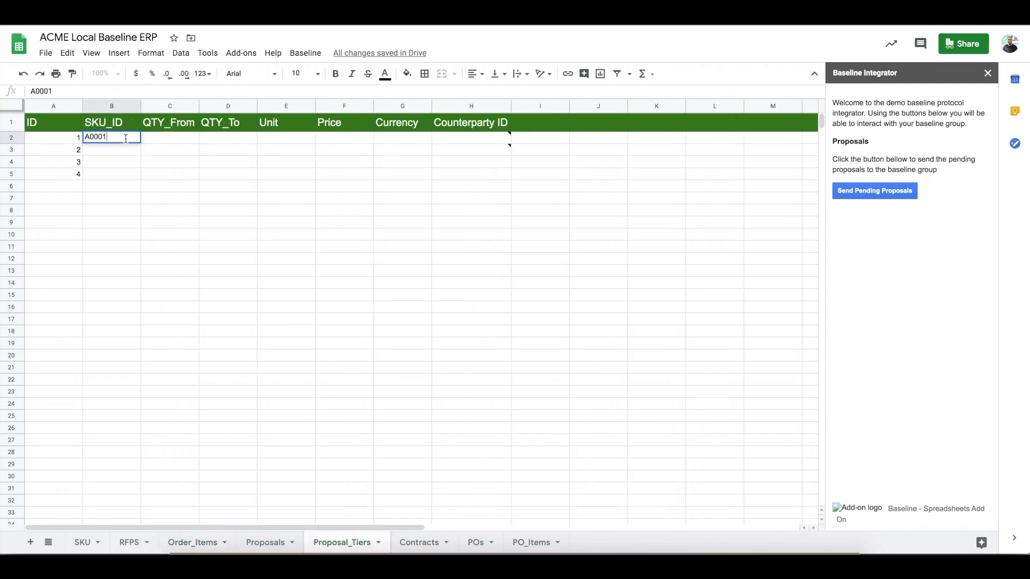
Fill in tier 1 with quantity 0 to 10, unit Pcs, price 10, currency USD and counterparty ID A0001.
{"action": "key", "text": "Tab"}
{"action": "type", "text": "0"}
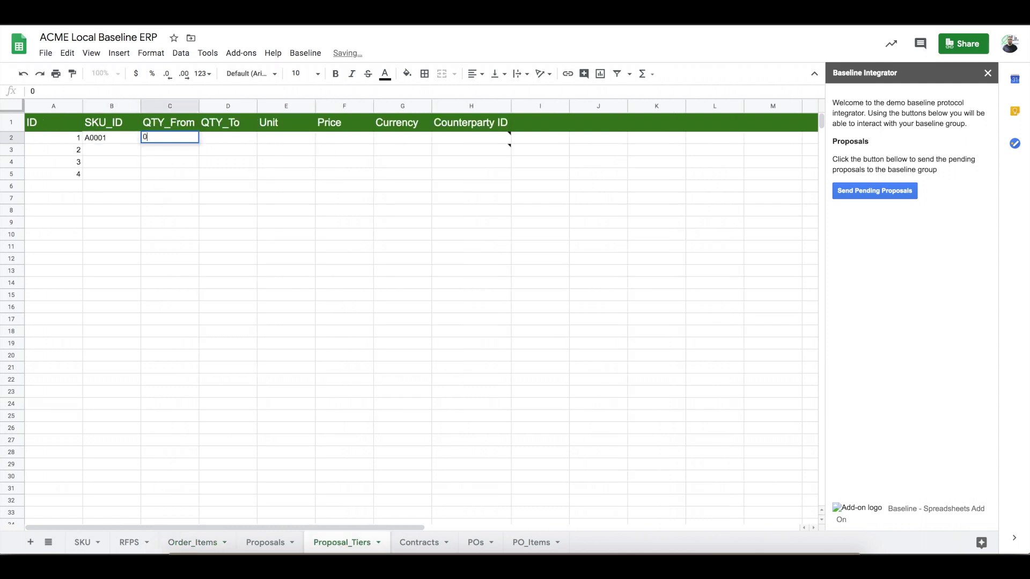
{"action": "key", "text": "Tab"}
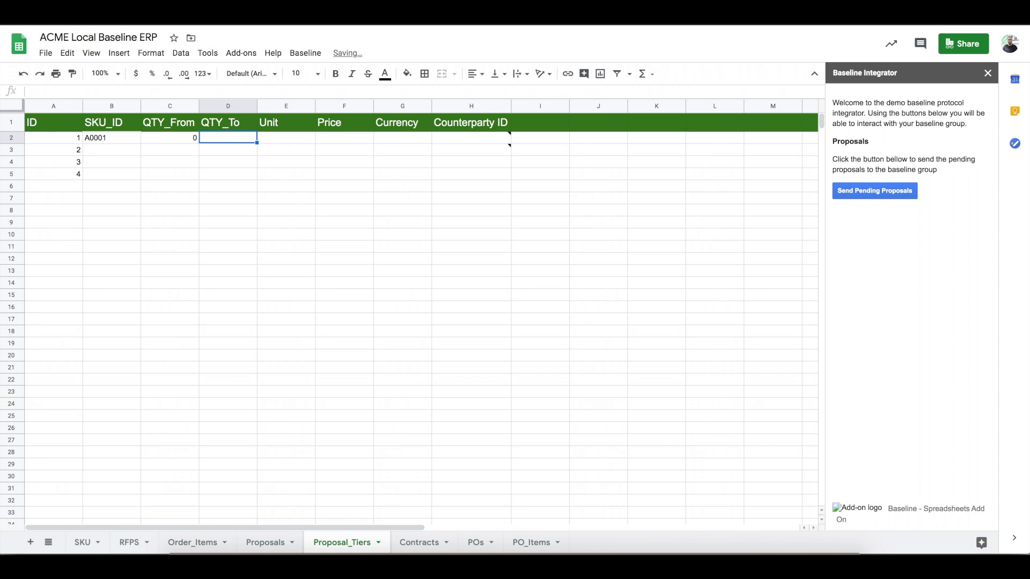
{"action": "type", "text": "10"}
{"action": "key", "text": "Tab"}
{"action": "type", "text": "Pcs"}
{"action": "key", "text": "Tab"}
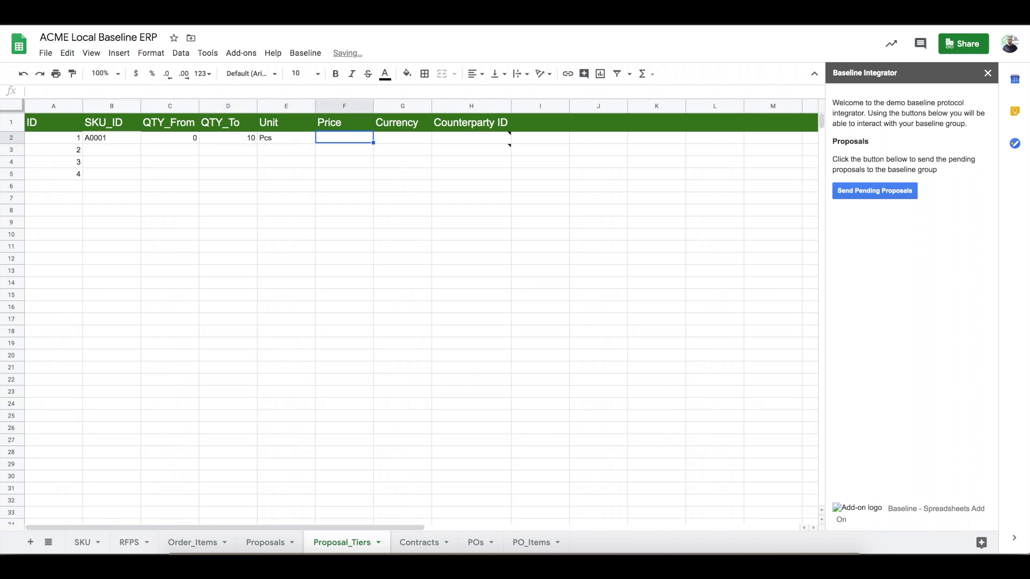
{"action": "type", "text": "10"}
{"action": "key", "text": "Tab"}
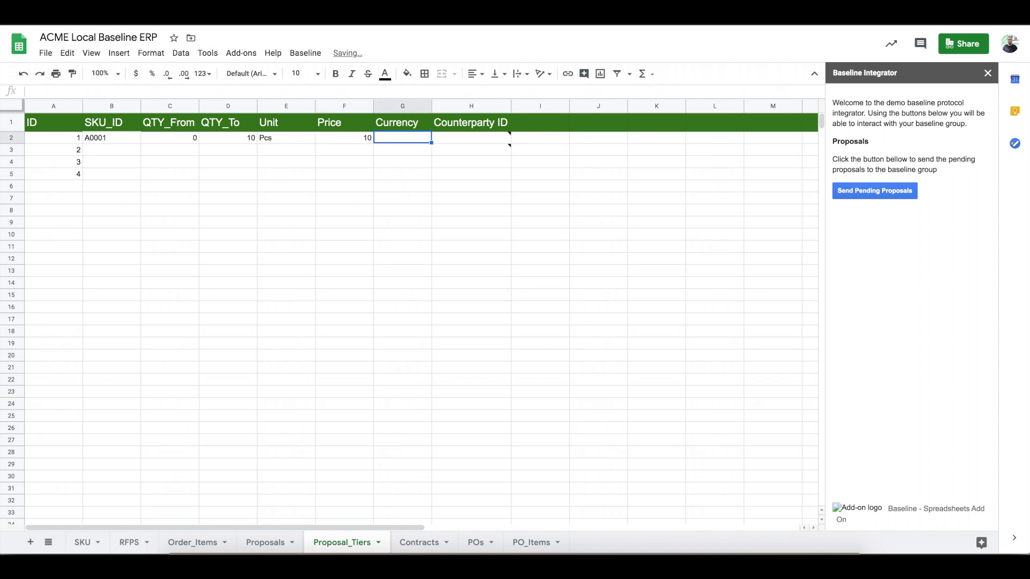
{"action": "type", "text": "USD"}
{"action": "key", "text": "Tab"}
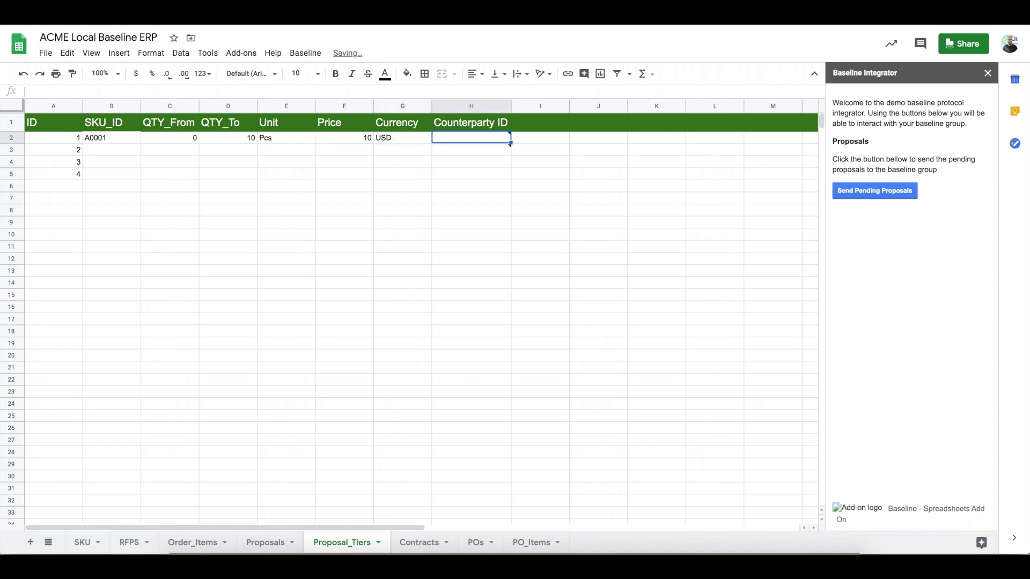
{"action": "key", "text": "ctrl+v"}
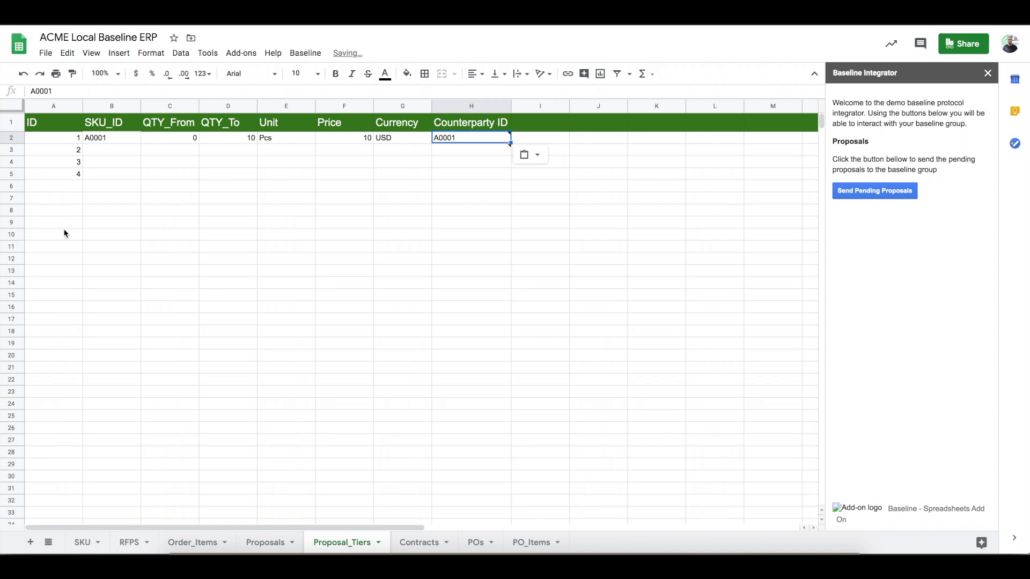
Copy buyer SKU A0002 from Order_Items into the SKU_ID cell of tier 2 in Proposal_Tiers.
{"action": "left_click", "coordinate": [193, 542]}
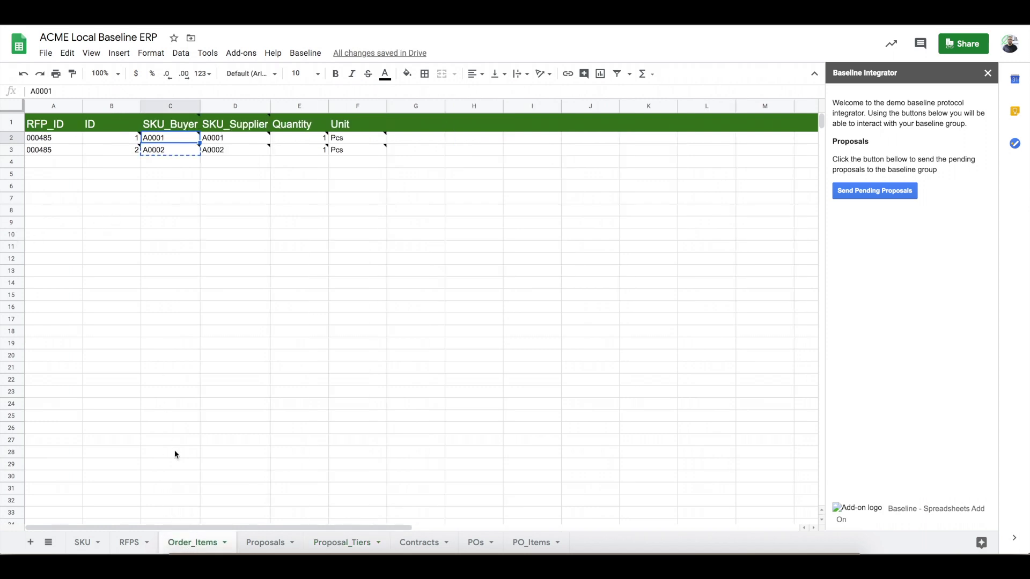
{"action": "left_click", "coordinate": [176, 151]}
{"action": "double_click", "coordinate": [176, 151]}
{"action": "double_click", "coordinate": [175, 151]}
{"action": "key", "text": "ctrl+c"}
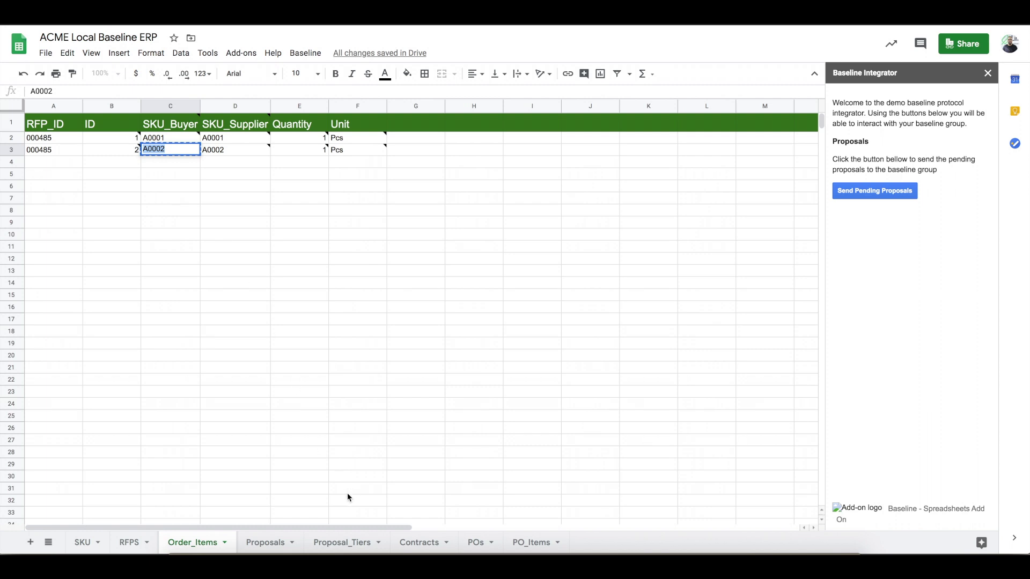
{"action": "left_click", "coordinate": [344, 544]}
{"action": "left_click", "coordinate": [119, 150]}
{"action": "key", "text": "ctrl+v"}
Fill in tier 2 with quantity 0 to 10, unit Pcs, price 16, currency USD and counterparty ID A0002.
{"action": "left_click", "coordinate": [193, 154]}
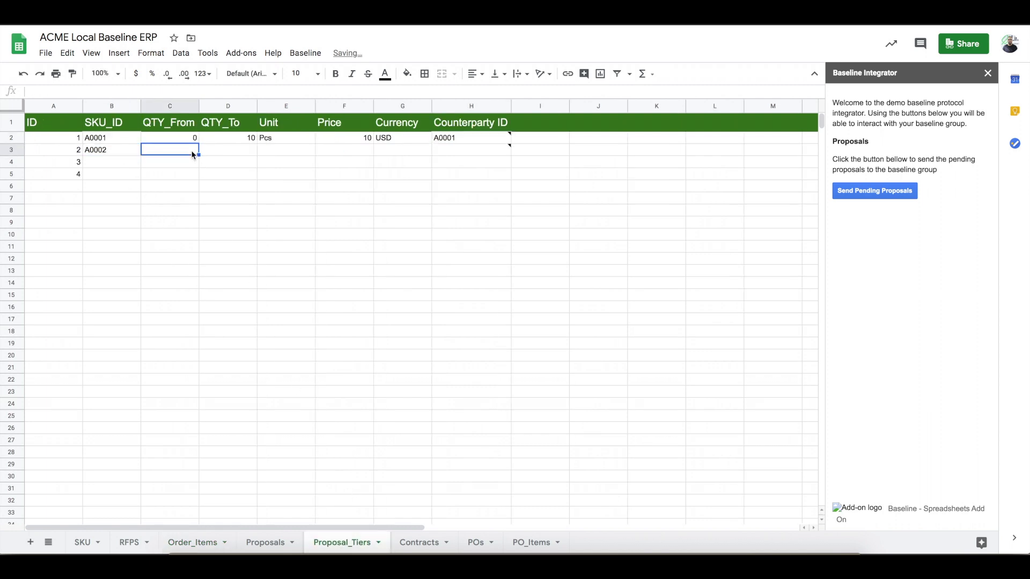
{"action": "type", "text": "0"}
{"action": "key", "text": "Tab"}
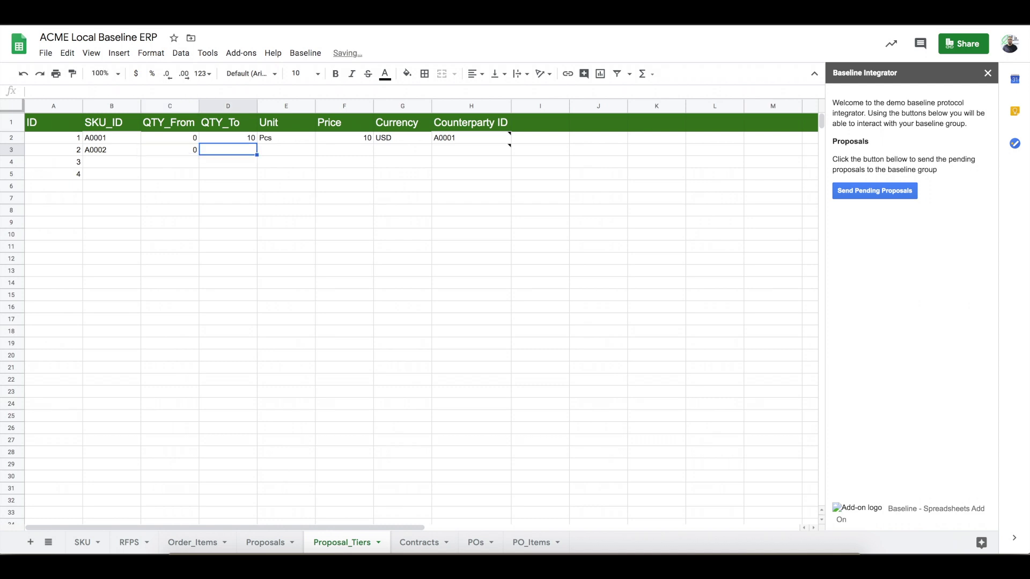
{"action": "type", "text": "10"}
{"action": "key", "text": "Tab"}
{"action": "type", "text": "Pcs"}
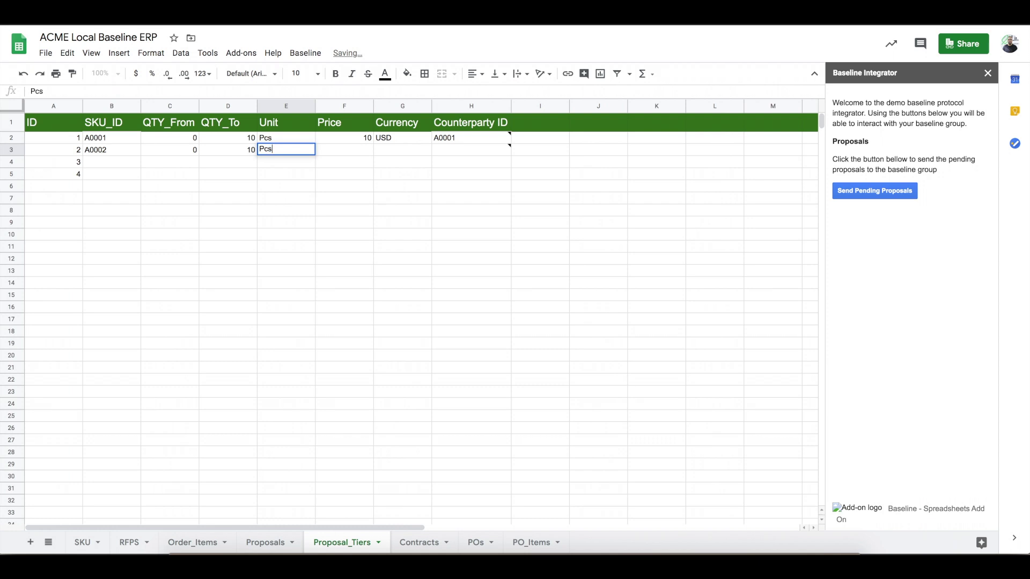
{"action": "key", "text": "Tab"}
{"action": "type", "text": "1"}
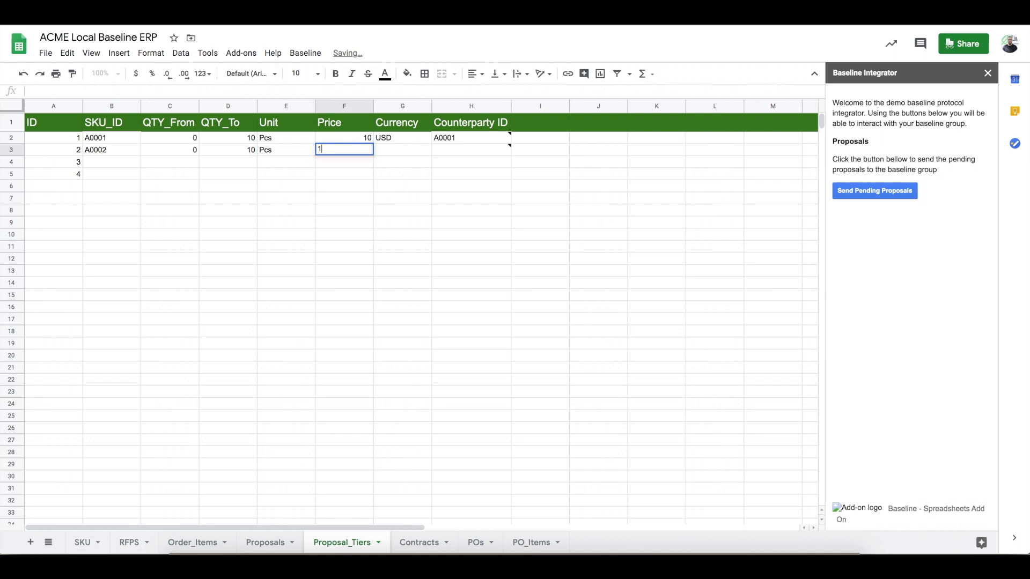
{"action": "type", "text": "6"}
{"action": "key", "text": "Tab"}
{"action": "type", "text": "USD"}
{"action": "key", "text": "Tab"}
{"action": "key", "text": "ctrl+v"}
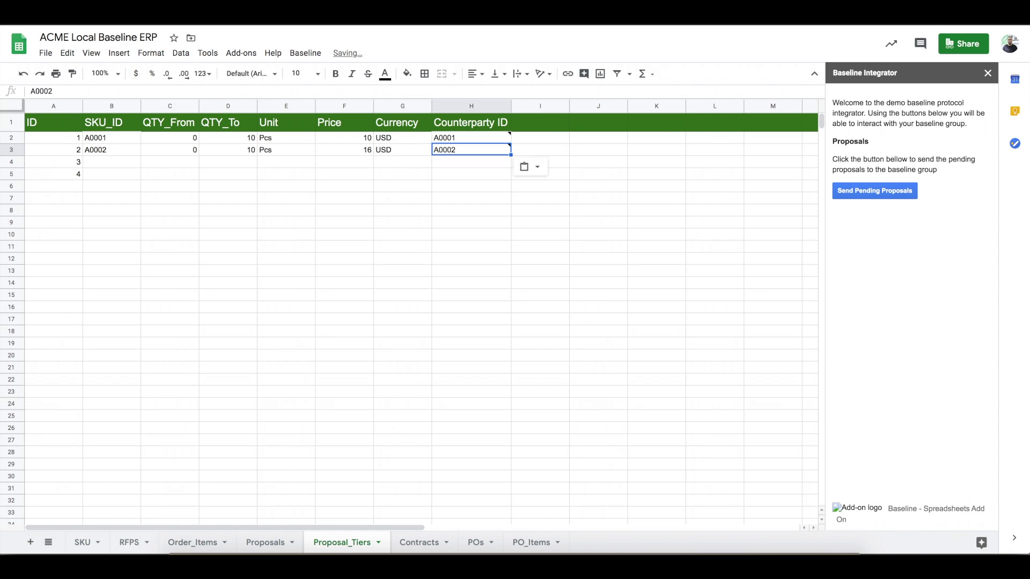
In Proposals, set the first proposal's Tiers to 1,2 and Sent to No, and send the pending proposals to the baseline group.
{"action": "left_click", "coordinate": [265, 542]}
{"action": "left_click", "coordinate": [323, 138]}
{"action": "type", "text": "1,2"}
{"action": "key", "text": "Tab"}
{"action": "type", "text": "No"}
{"action": "key", "text": "Return"}
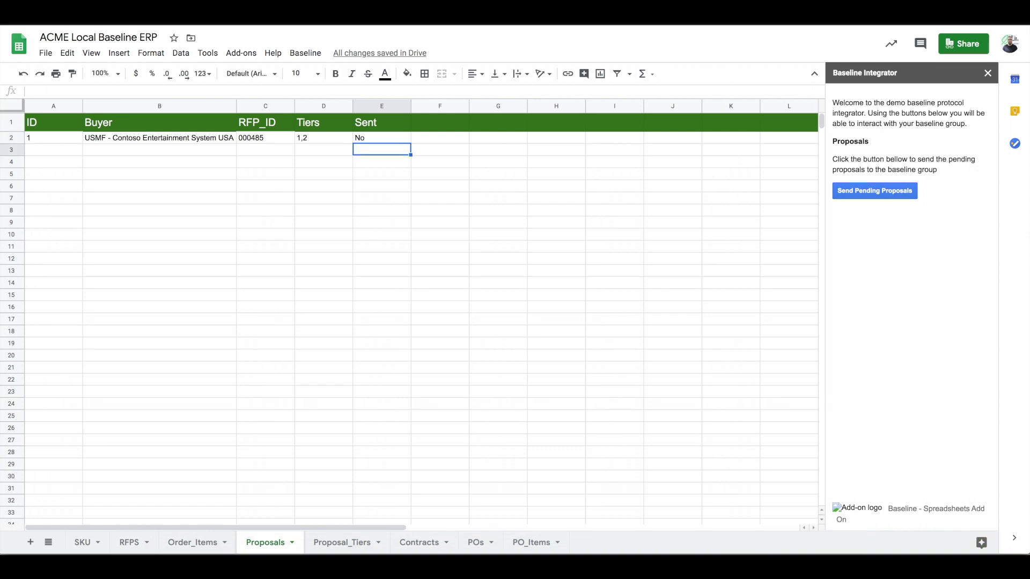
{"action": "left_click", "coordinate": [870, 193]}
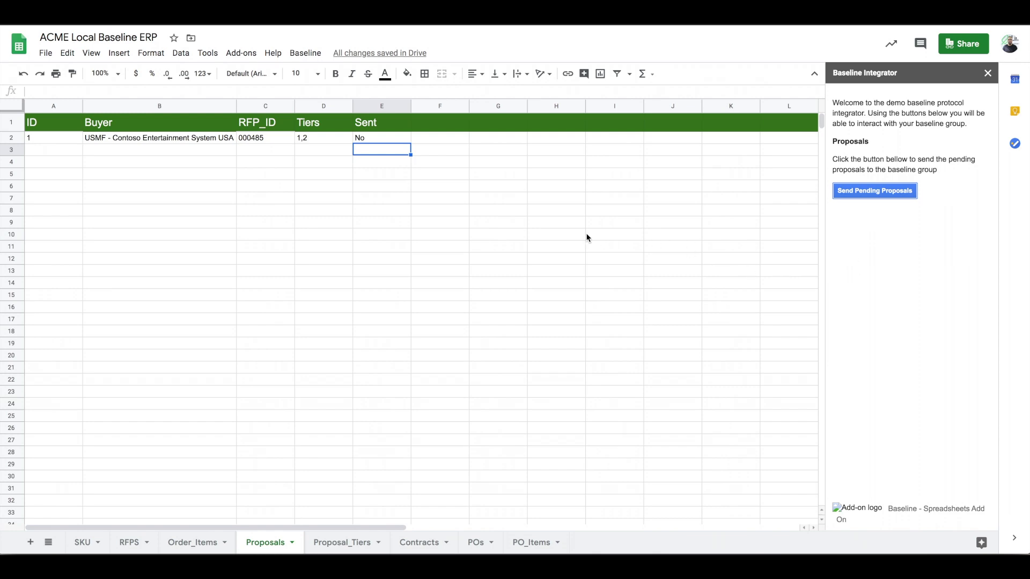
{"action": "left_click", "coordinate": [383, 140]}
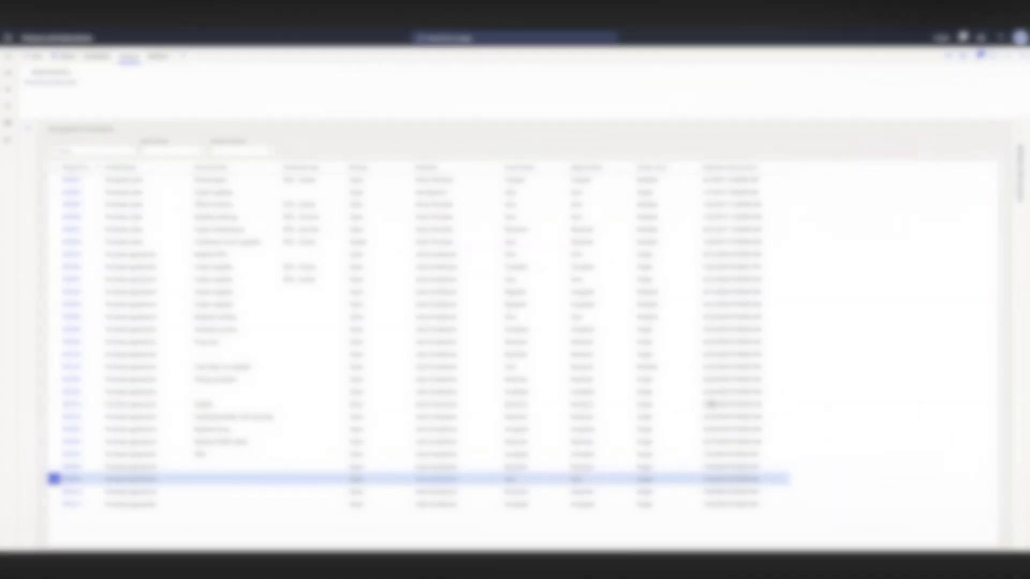
In Dynamics 365, refresh the quotation requests, open the one matching the proposal's RFP_ID and compare its replies.
{"action": "left_click", "coordinate": [994, 57]}
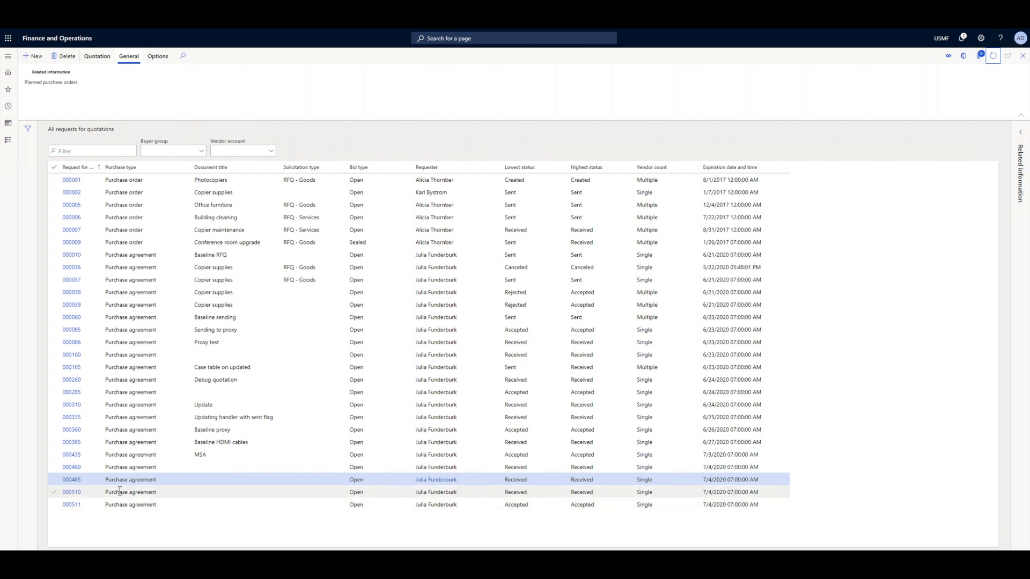
{"action": "left_click", "coordinate": [71, 480]}
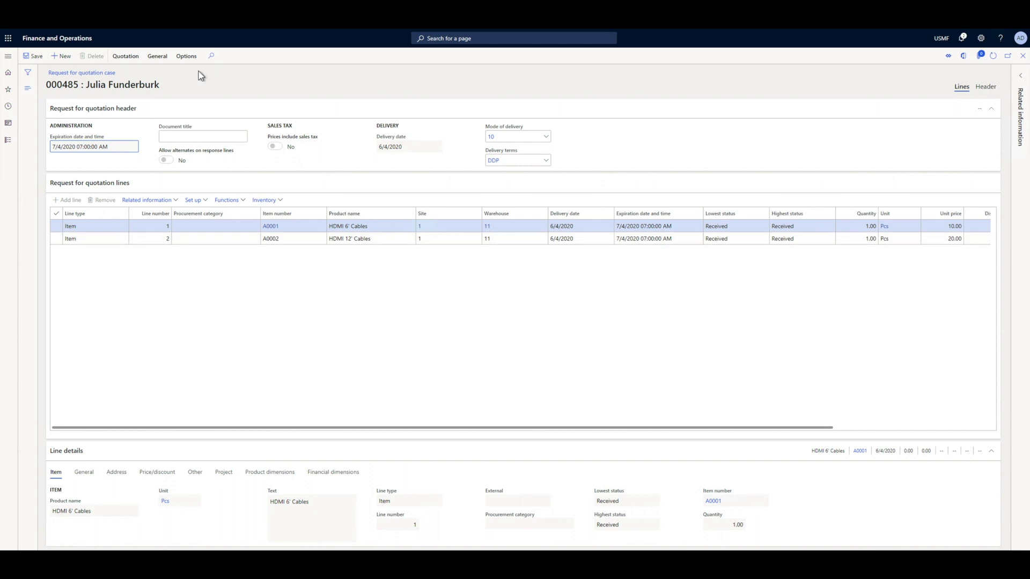
{"action": "left_click", "coordinate": [126, 56]}
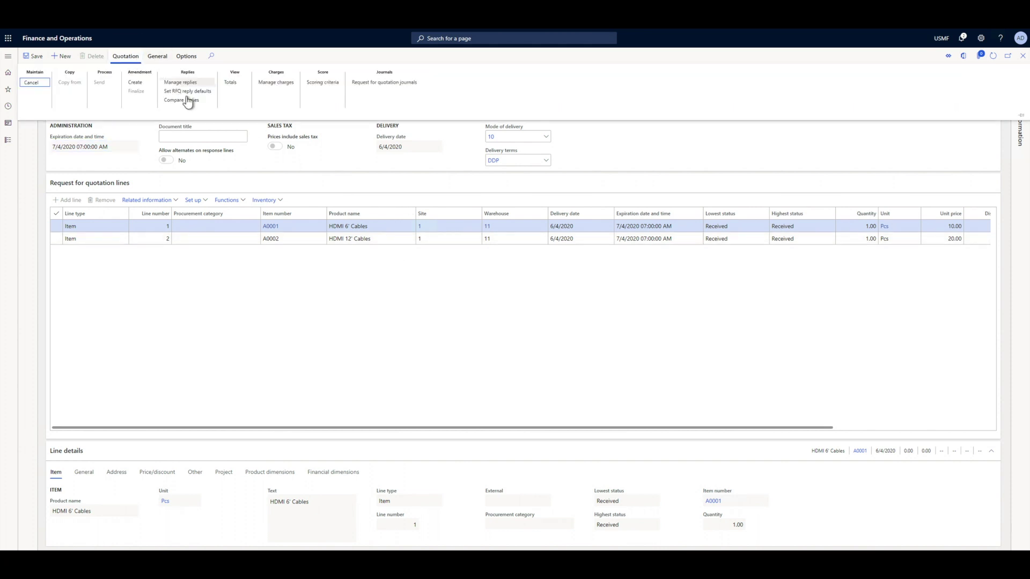
{"action": "left_click", "coordinate": [187, 100]}
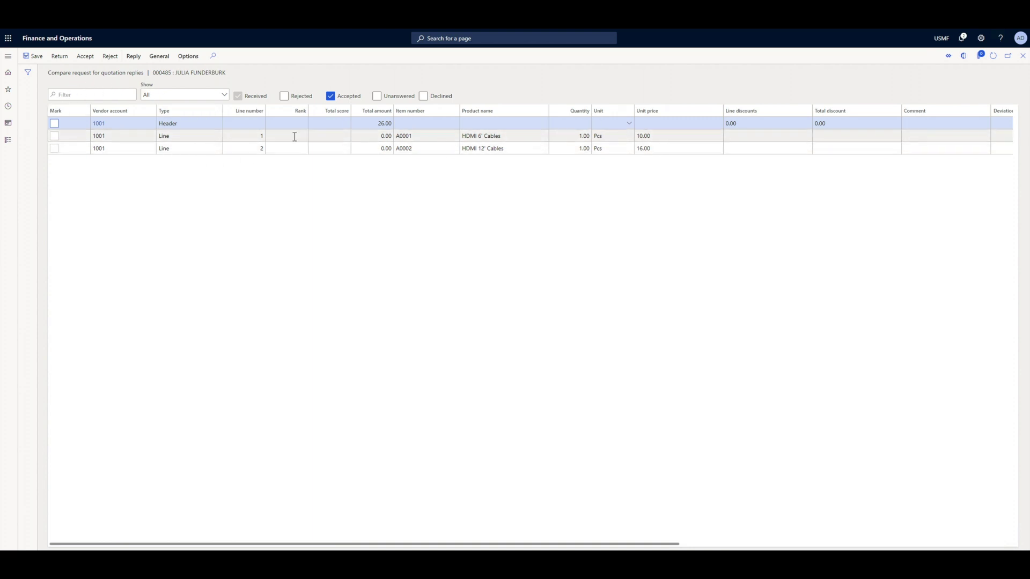
Mark the vendor's header reply and accept it for both HDMI cable lines.
{"action": "left_click", "coordinate": [55, 124]}
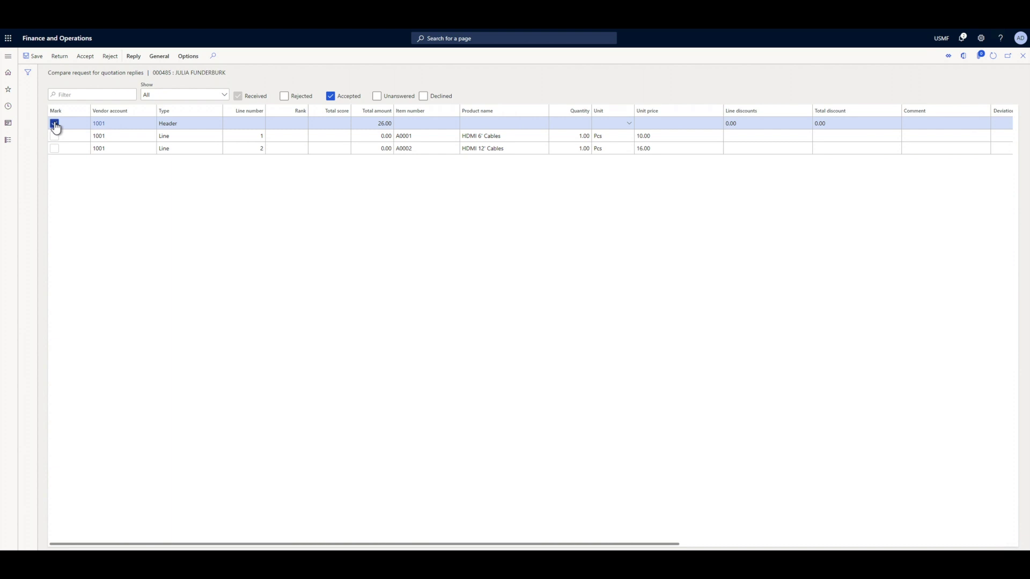
{"action": "left_click", "coordinate": [83, 57]}
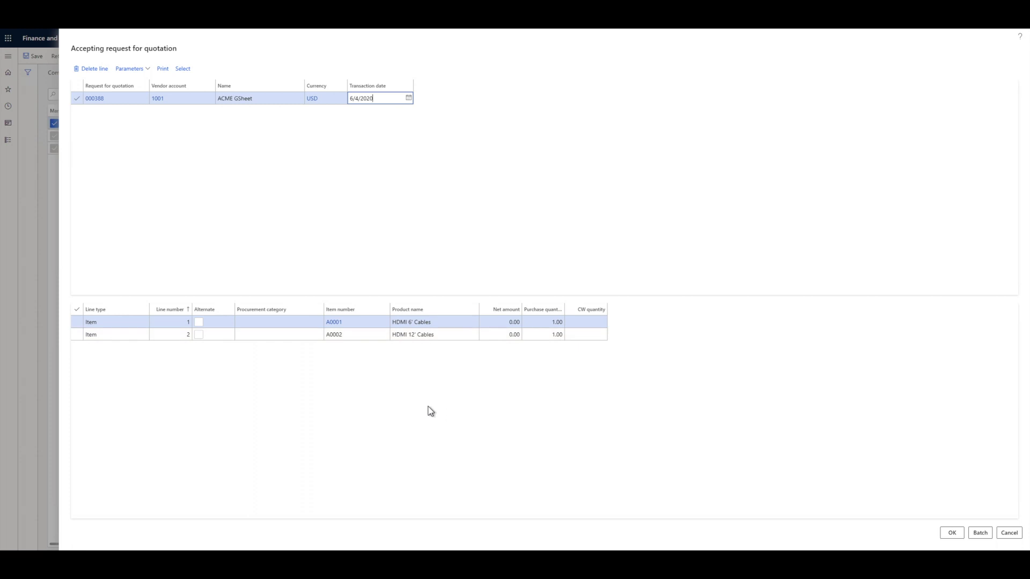
{"action": "left_click", "coordinate": [952, 534]}
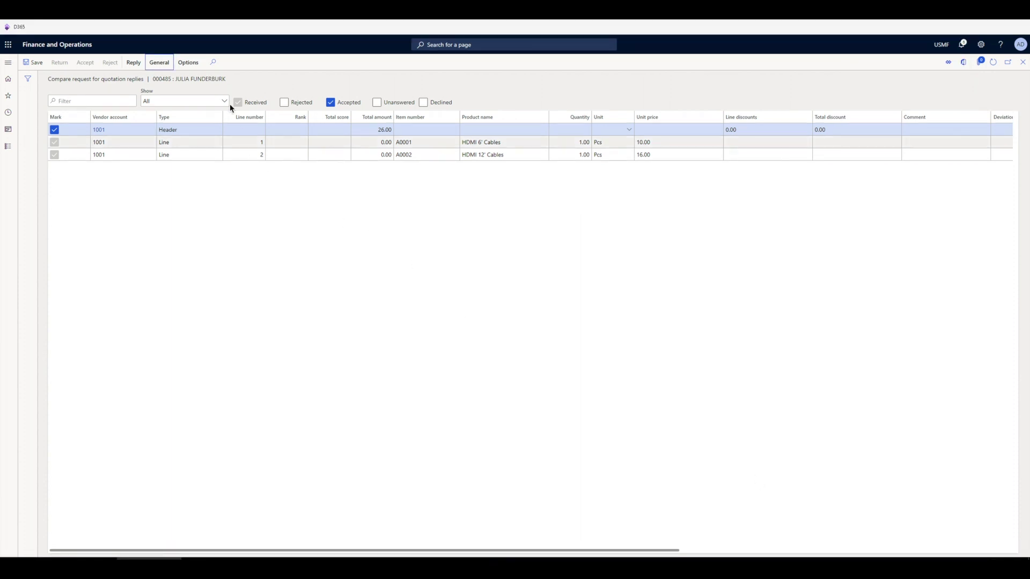
Create a price agreement journal from the accepted quotation reply and post its trade agreement lines.
{"action": "left_click", "coordinate": [159, 64]}
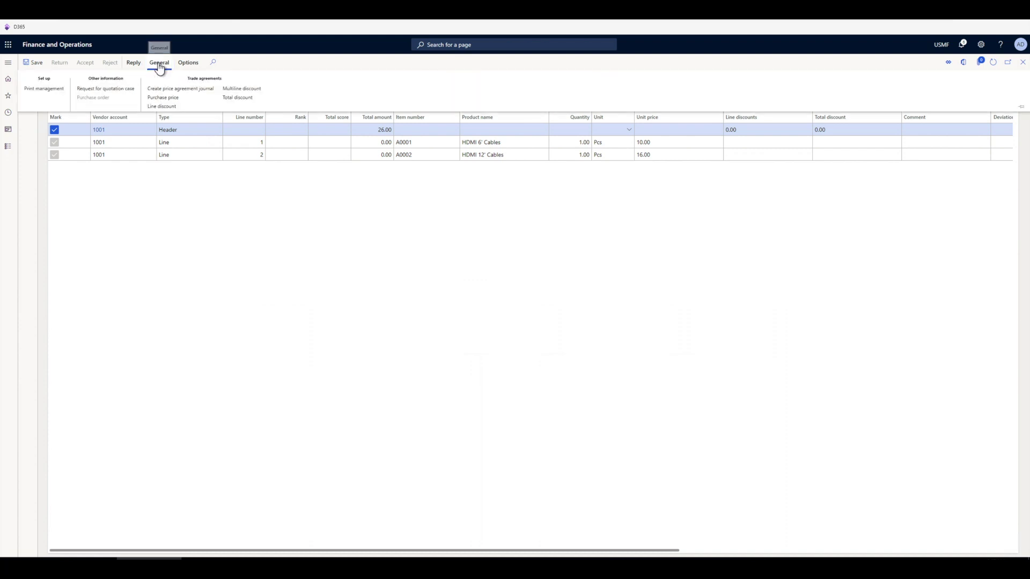
{"action": "left_click", "coordinate": [181, 87]}
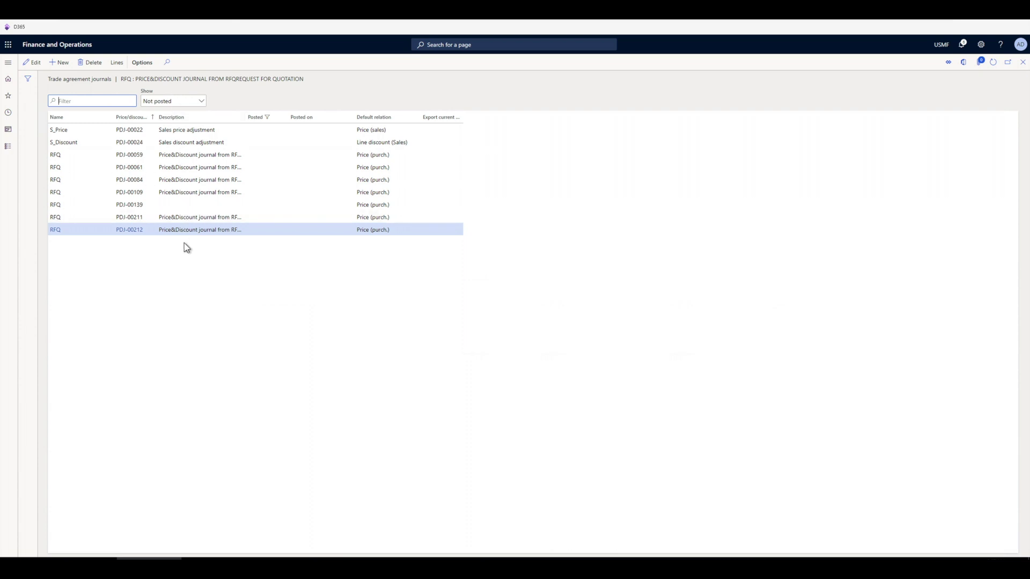
{"action": "left_click", "coordinate": [115, 62]}
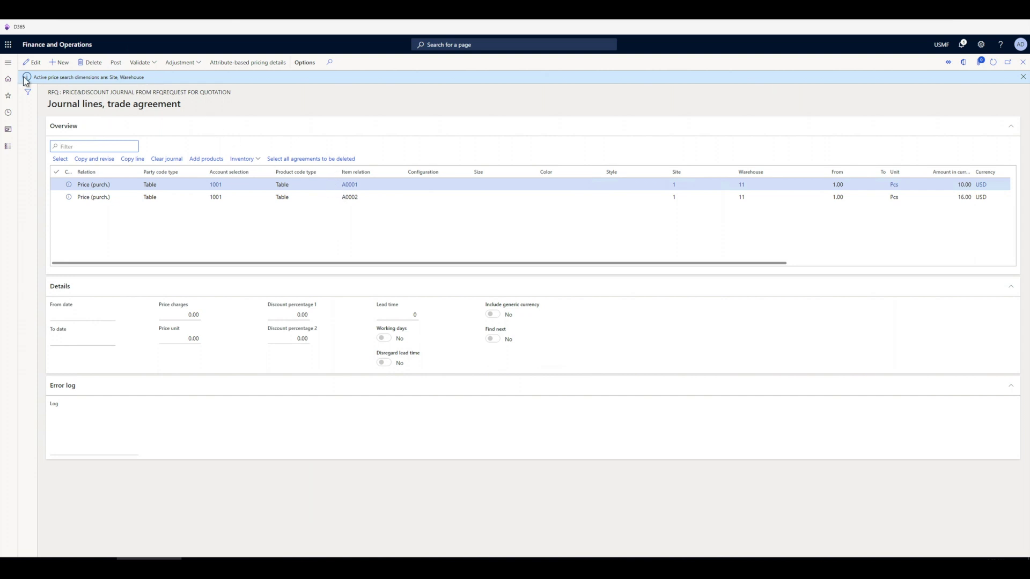
{"action": "left_click", "coordinate": [117, 63]}
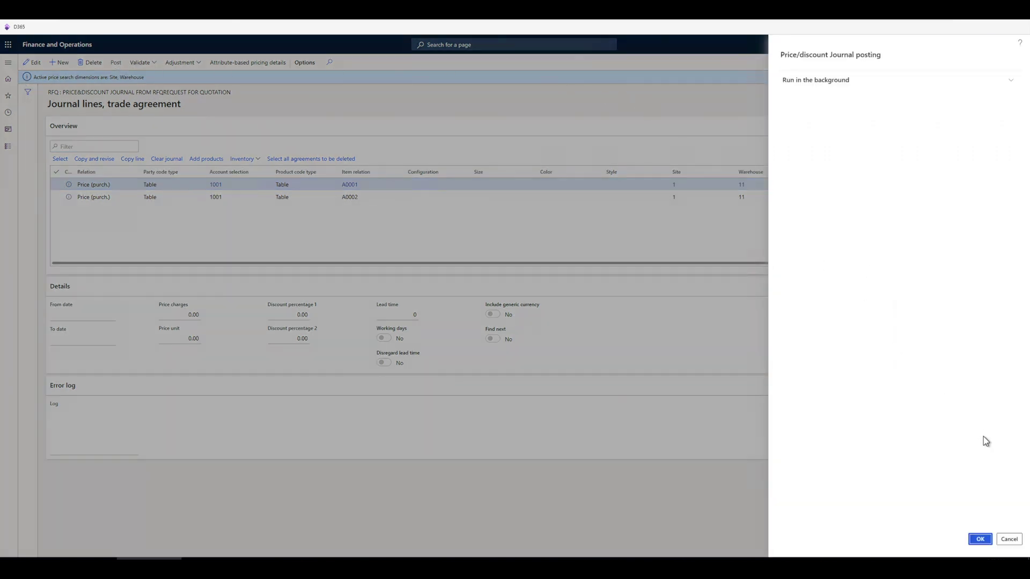
{"action": "left_click", "coordinate": [981, 540]}
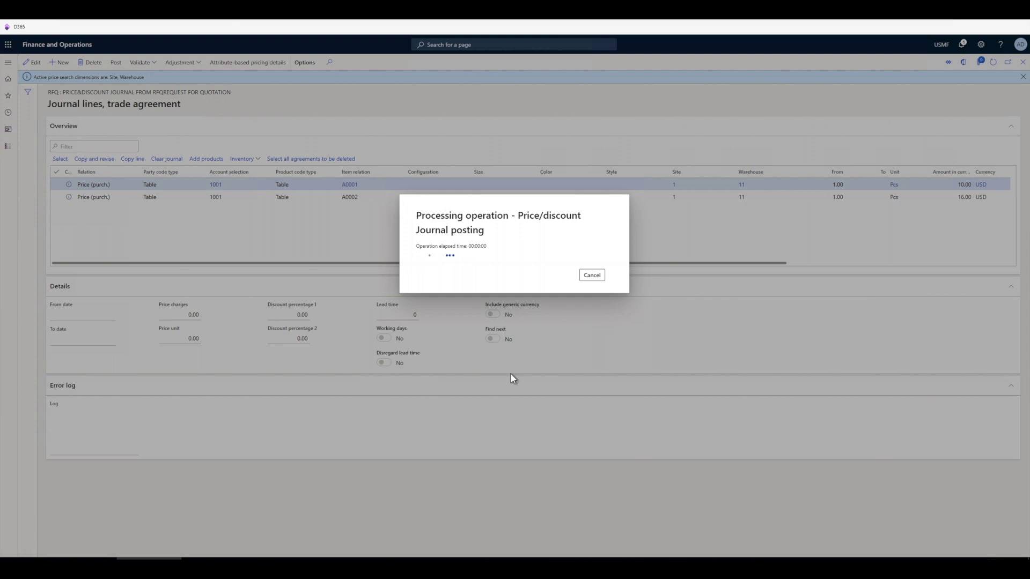
Switch to the supplier's Google Sheets ERP and examine the details, supplier and buyer of the entry in Contracts.
{"action": "scroll", "coordinate": [157, 460], "scroll_direction": "down", "scroll_amount": 2}
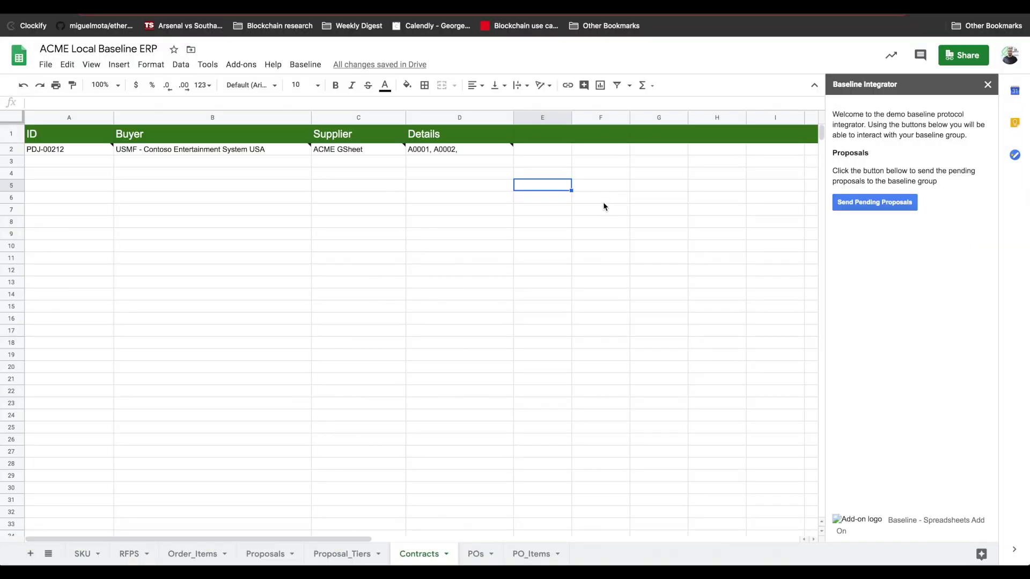
{"action": "left_click", "coordinate": [469, 148]}
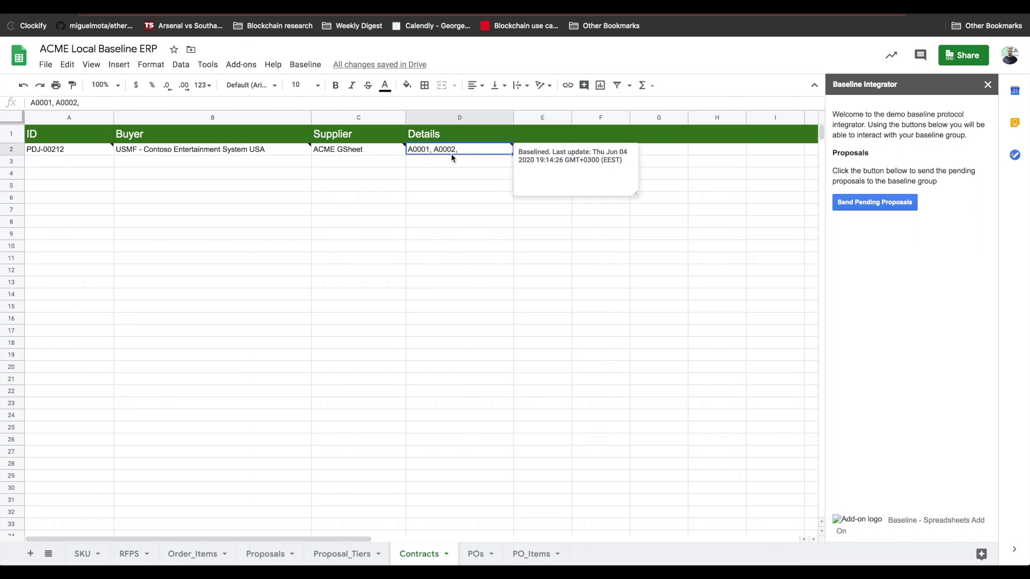
{"action": "left_click", "coordinate": [336, 151]}
{"action": "left_click", "coordinate": [257, 153]}
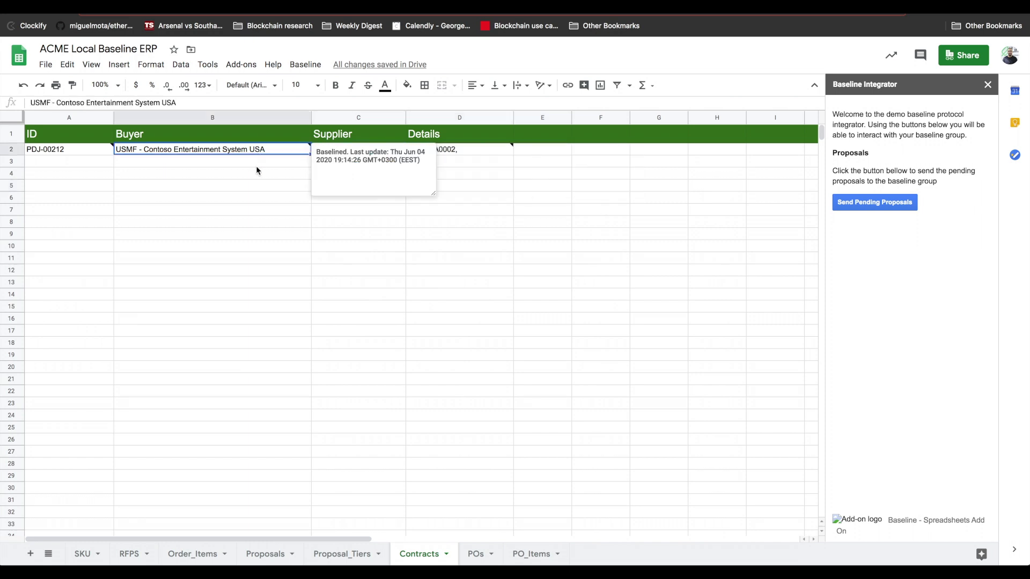
{"action": "left_click", "coordinate": [246, 208]}
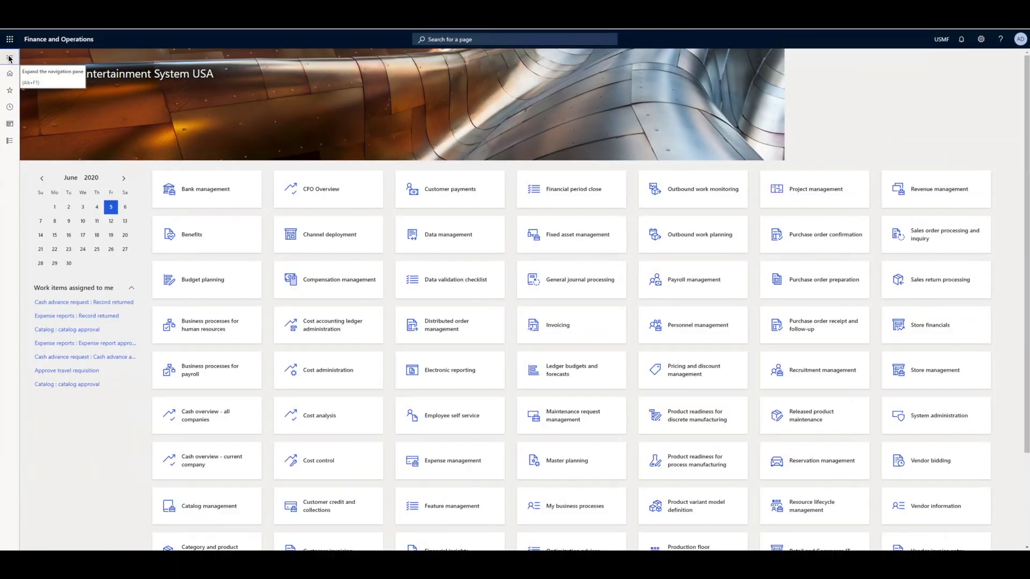
In Dynamics 365, create a purchase order from All purchase orders for the vendor ACME GSheet.
{"action": "left_click", "coordinate": [10, 57]}
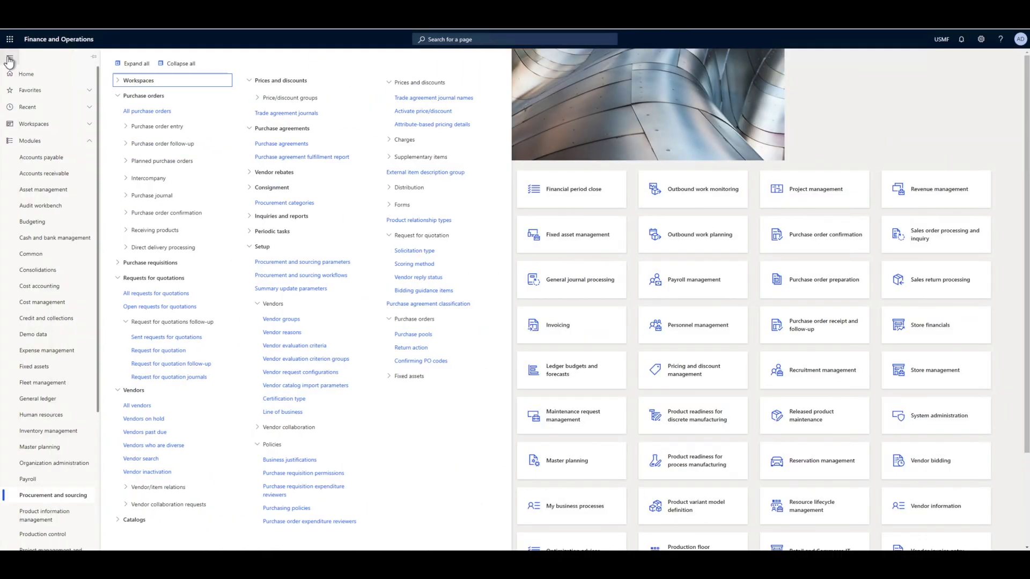
{"action": "left_click", "coordinate": [146, 112]}
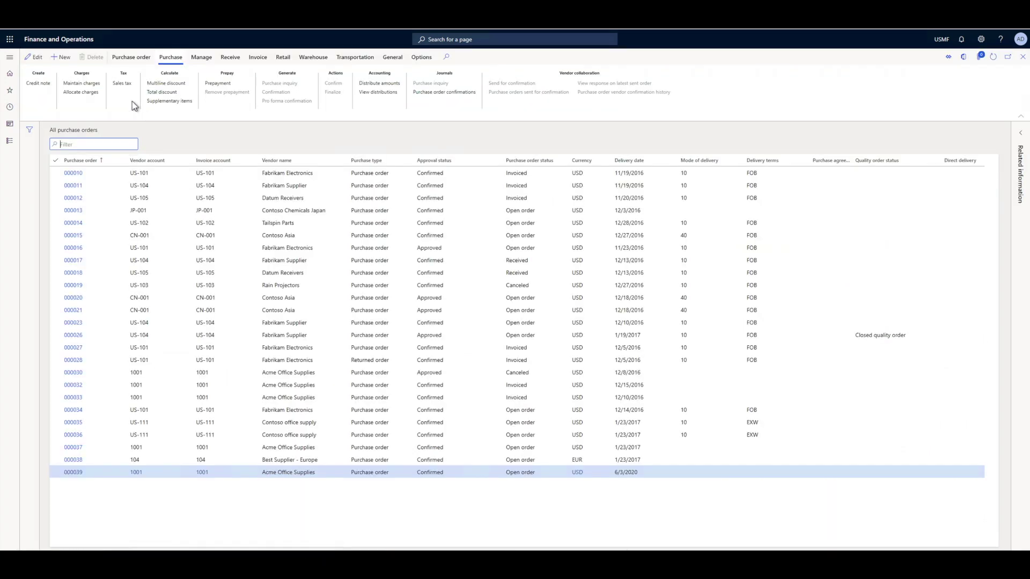
{"action": "left_click", "coordinate": [64, 59]}
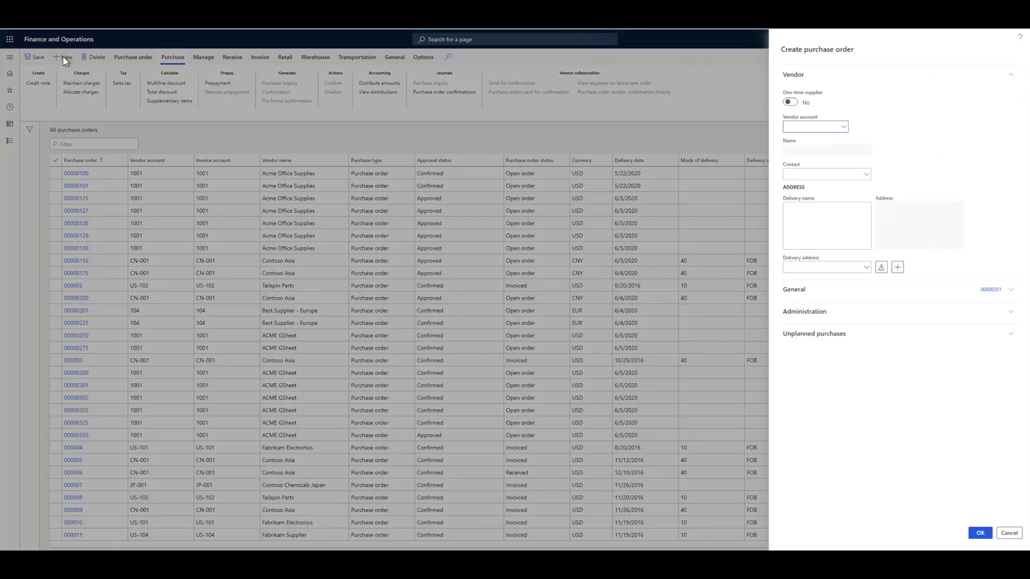
{"action": "left_click", "coordinate": [843, 128]}
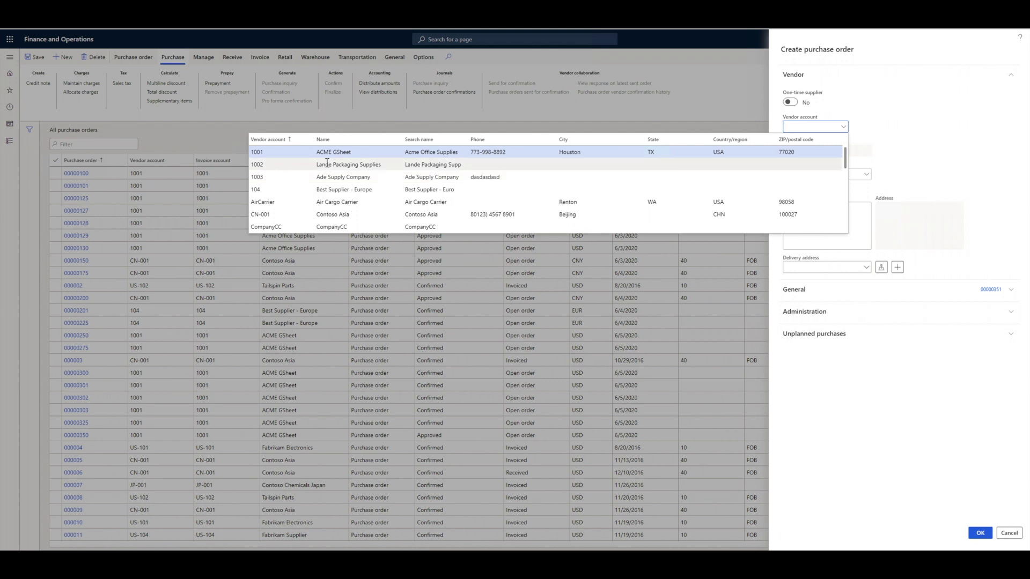
{"action": "left_click", "coordinate": [279, 152]}
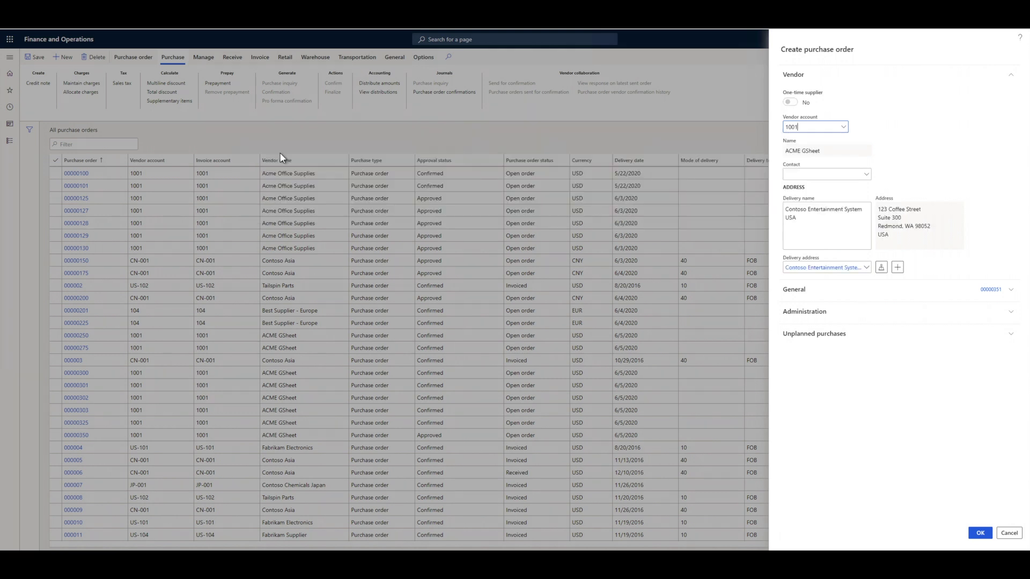
{"action": "left_click", "coordinate": [982, 534]}
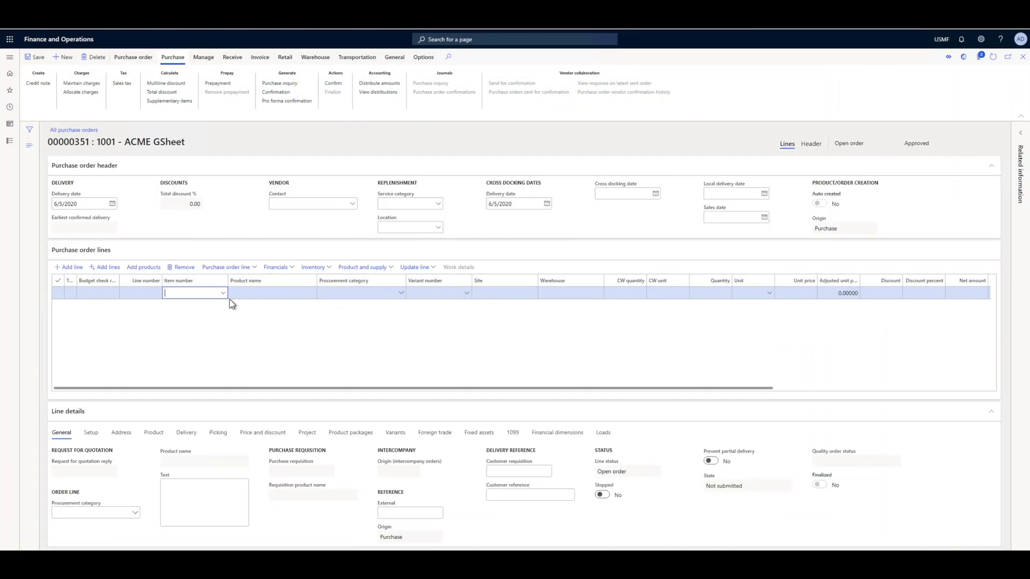
Fill in the first order line with item A0001 (HDMI 6' Cables), site 1, warehouse 11 and quantity 15.
{"action": "left_click", "coordinate": [223, 294]}
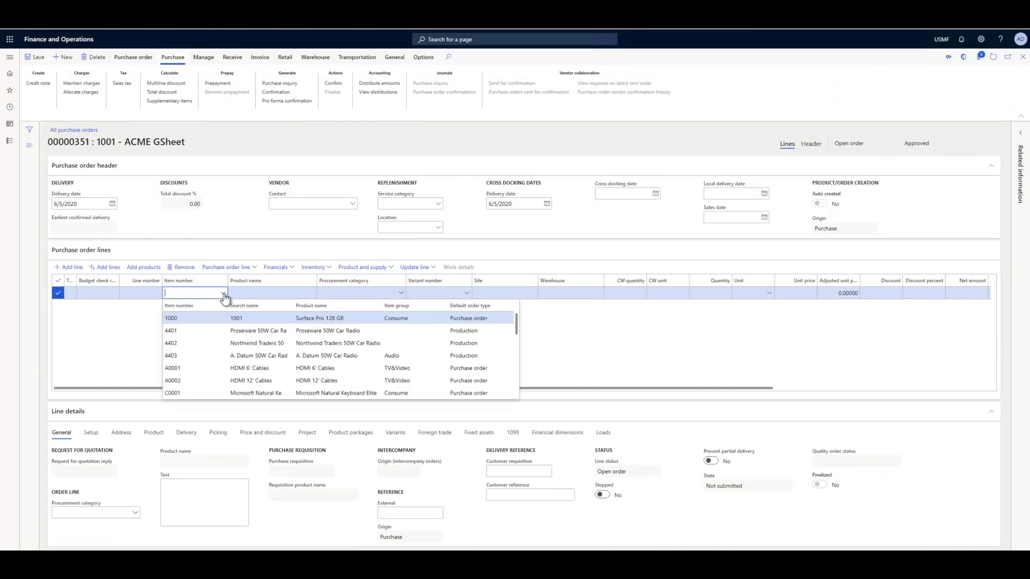
{"action": "left_click", "coordinate": [188, 369]}
{"action": "left_click", "coordinate": [484, 295]}
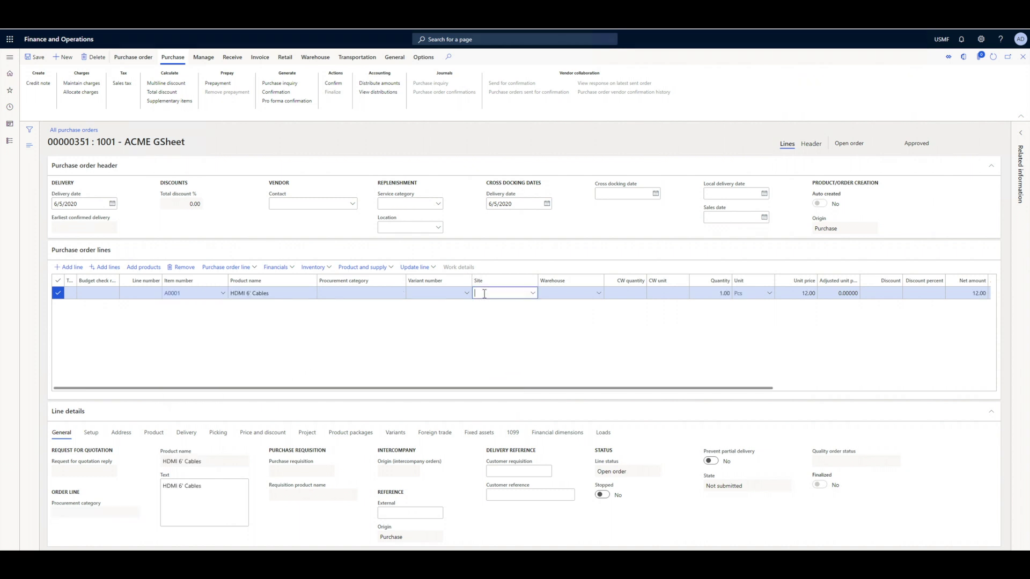
{"action": "type", "text": "1"}
{"action": "key", "text": "Tab"}
{"action": "type", "text": "11"}
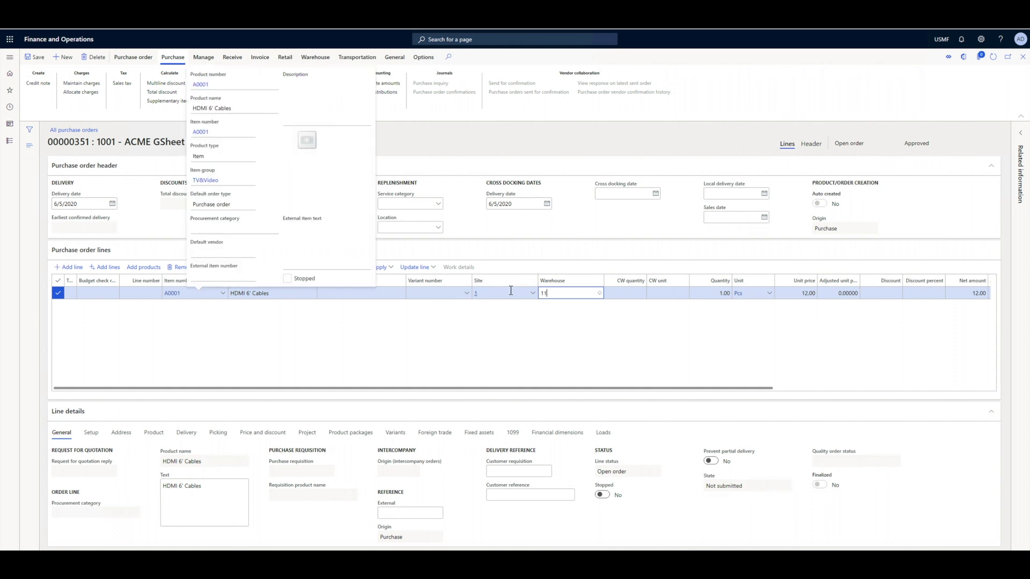
{"action": "key", "text": "Tab"}
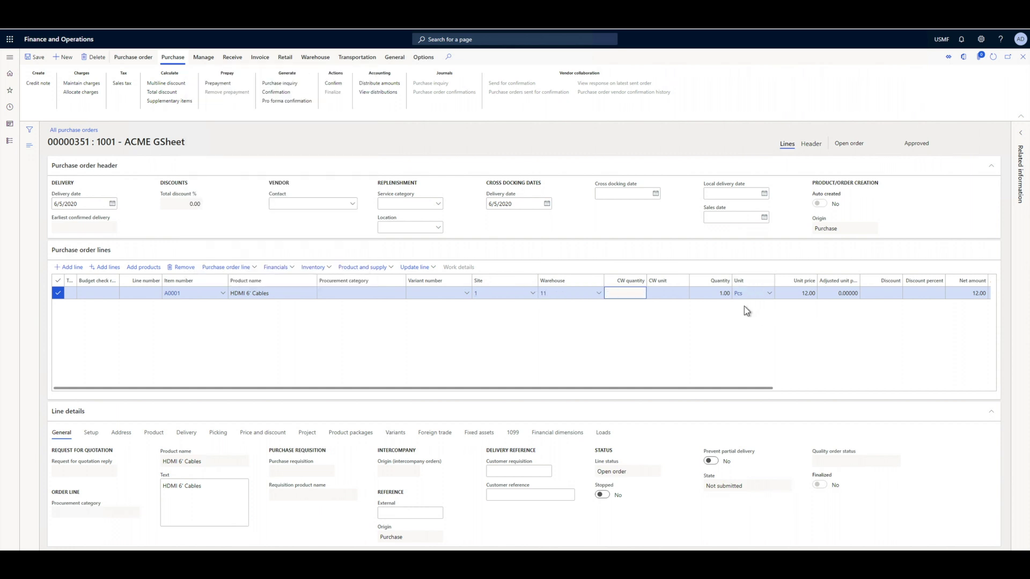
{"action": "left_click", "coordinate": [711, 296]}
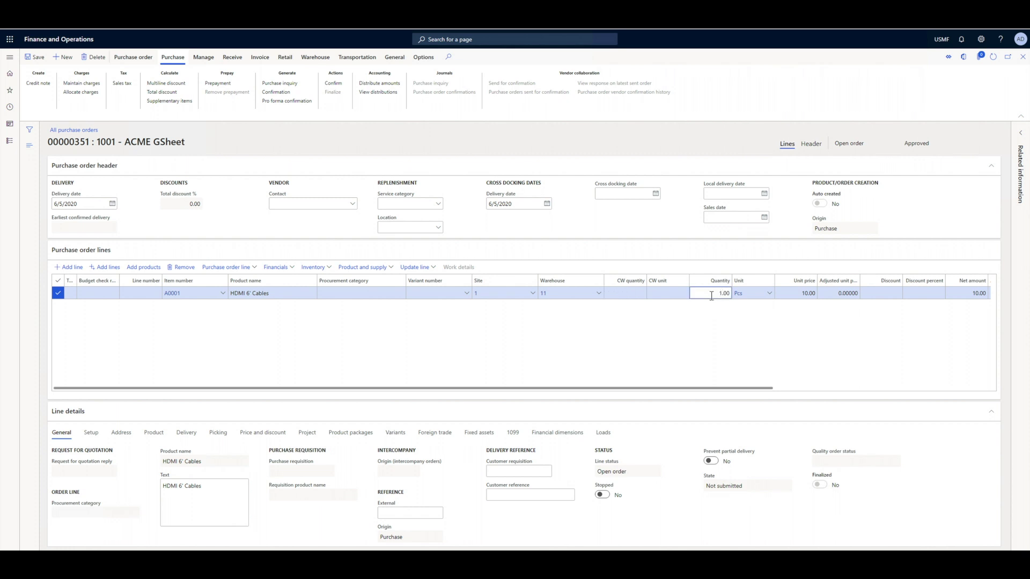
{"action": "key", "text": "Tab"}
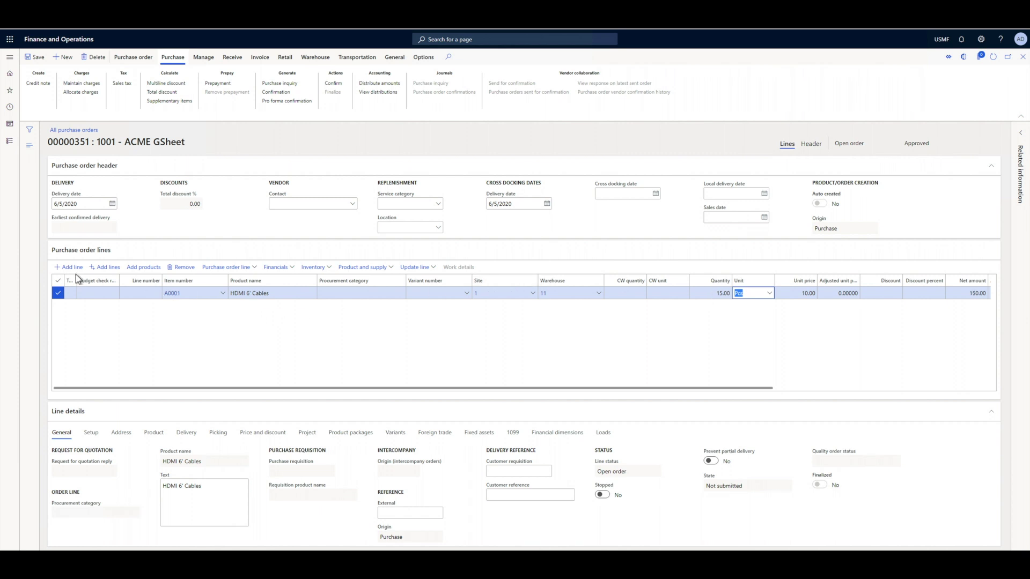
Add a second order line with item A0002 (HDMI 12' Cables), site 1, warehouse 11 and quantity 10.
{"action": "left_click", "coordinate": [70, 268]}
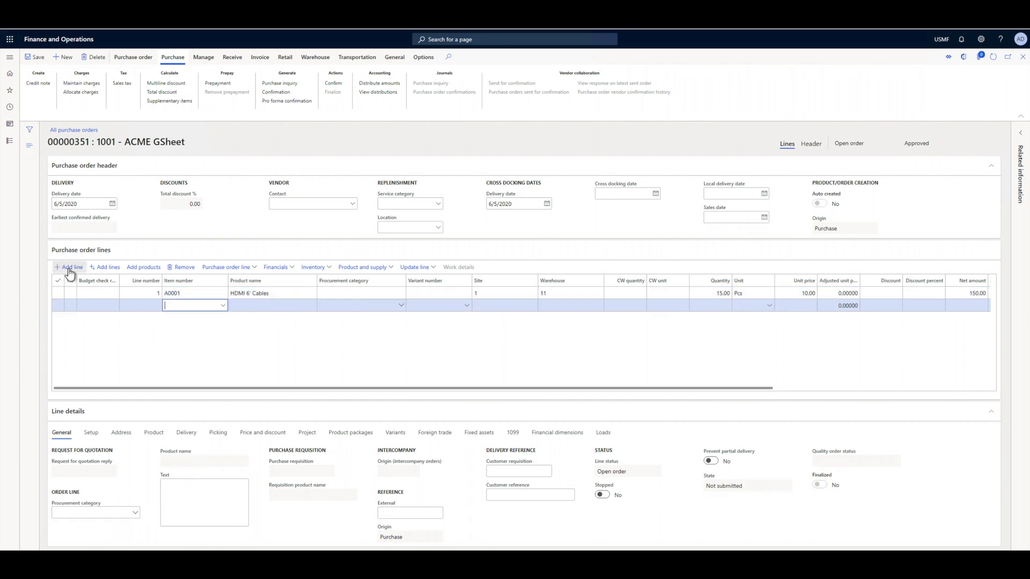
{"action": "left_click", "coordinate": [222, 305]}
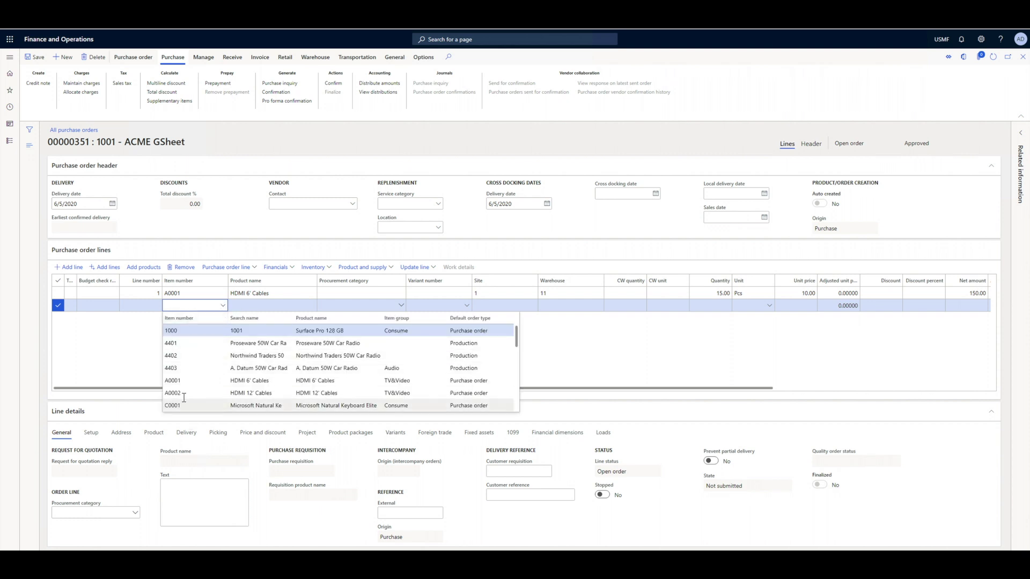
{"action": "left_click", "coordinate": [185, 394]}
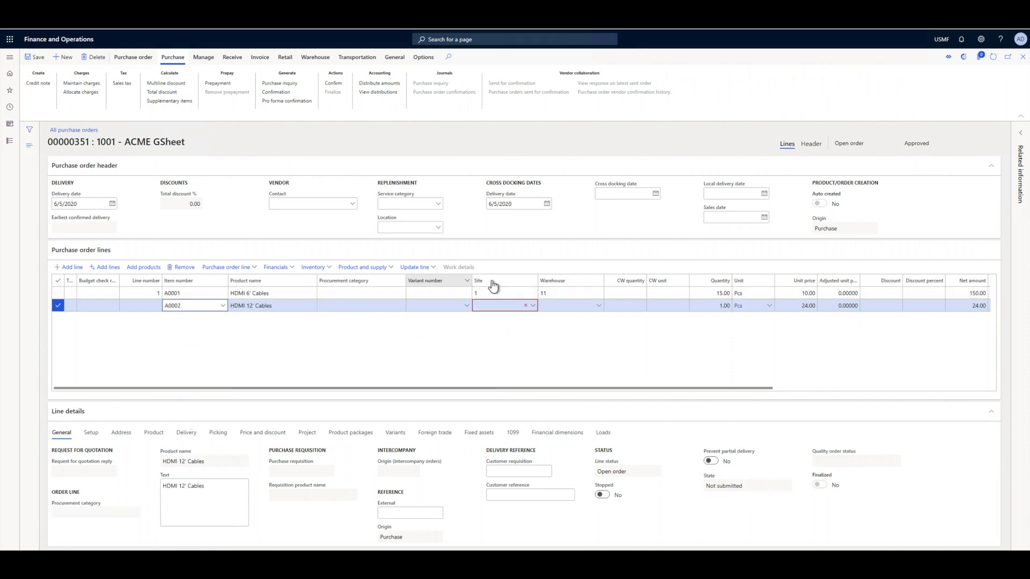
{"action": "left_click", "coordinate": [492, 306]}
{"action": "type", "text": "1"}
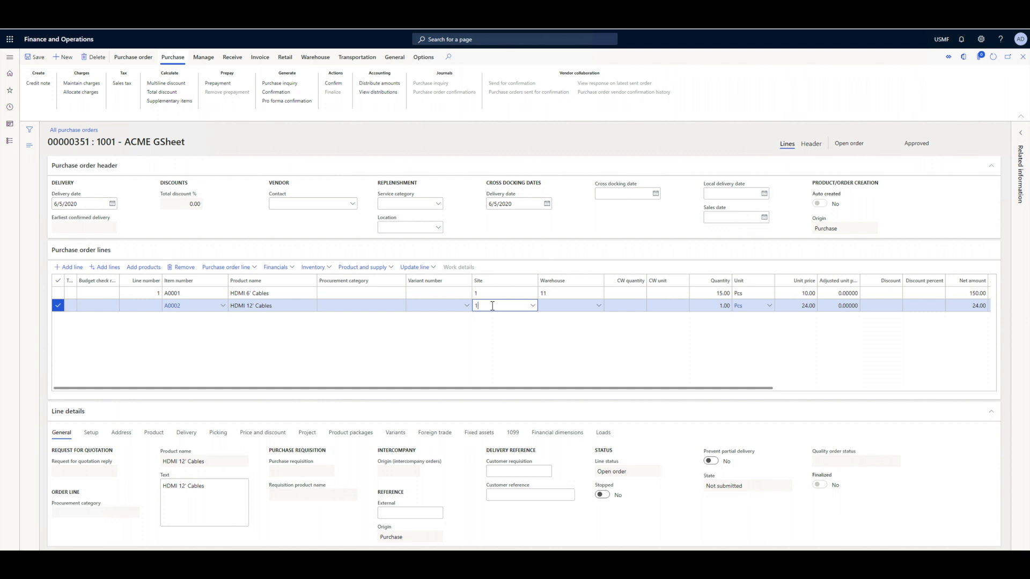
{"action": "key", "text": "Tab"}
{"action": "type", "text": "11"}
{"action": "key", "text": "Tab"}
{"action": "left_click", "coordinate": [720, 306]}
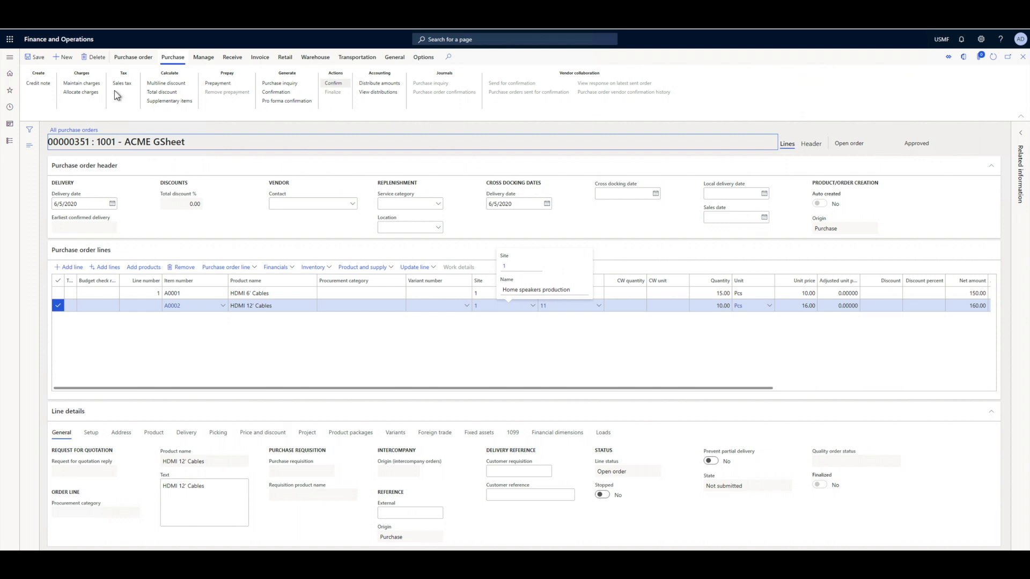
Save the purchase order and confirm it.
{"action": "left_click", "coordinate": [35, 57]}
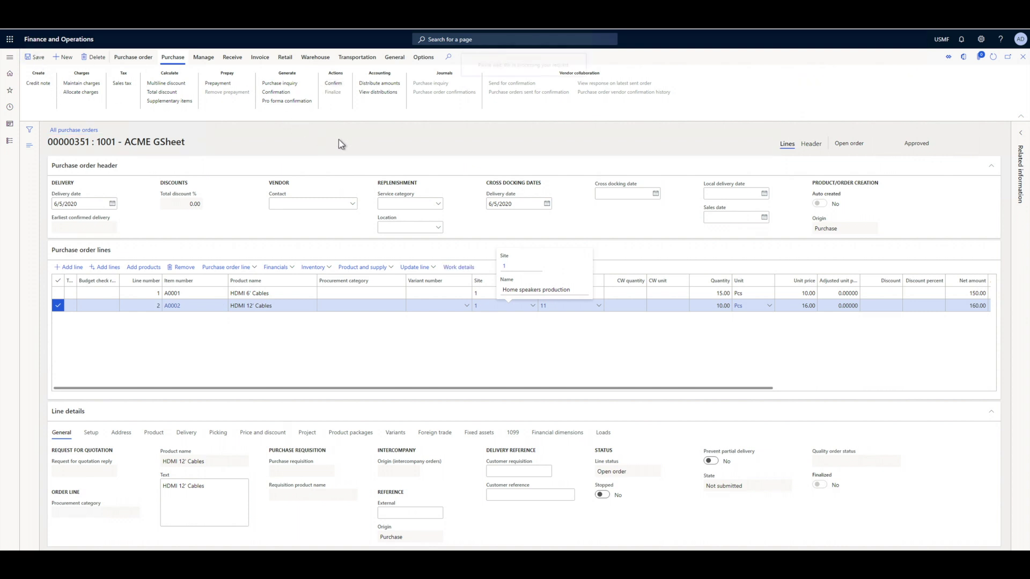
{"action": "left_click", "coordinate": [333, 85]}
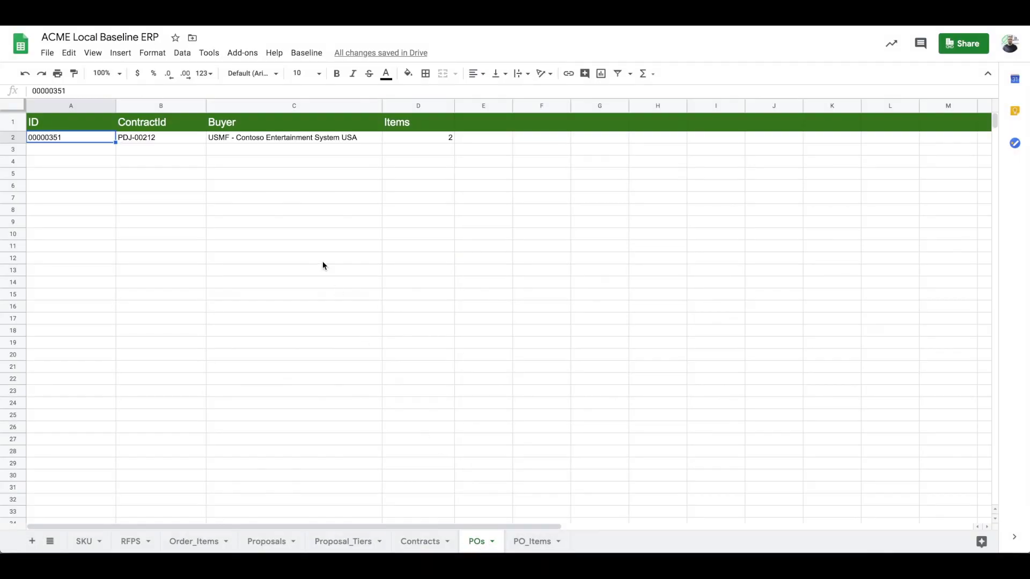
In the supplier's Google Sheets ERP, check the order's contract ID in POs and its item lines in PO_Items.
{"action": "left_click", "coordinate": [178, 141]}
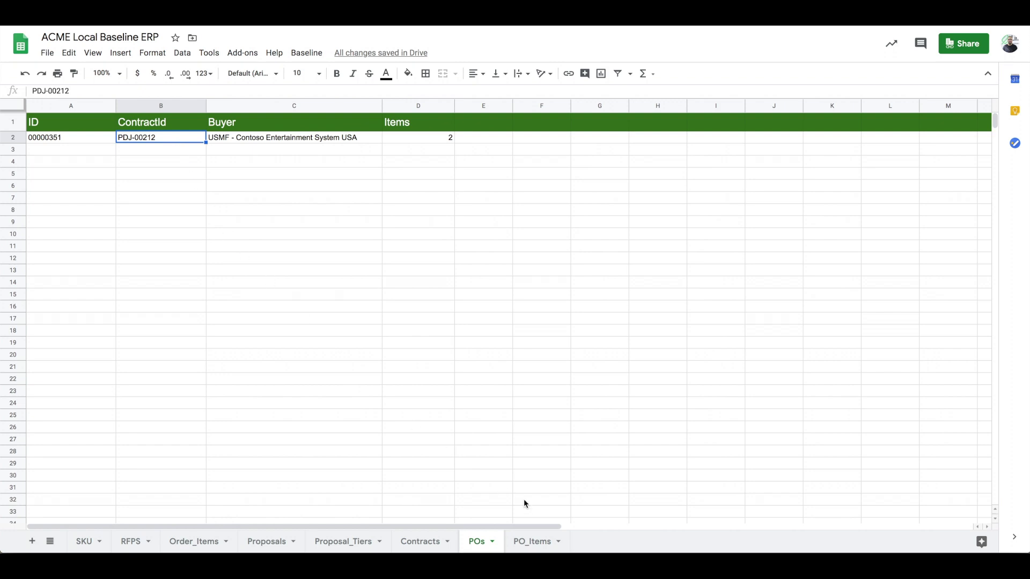
{"action": "left_click", "coordinate": [523, 542]}
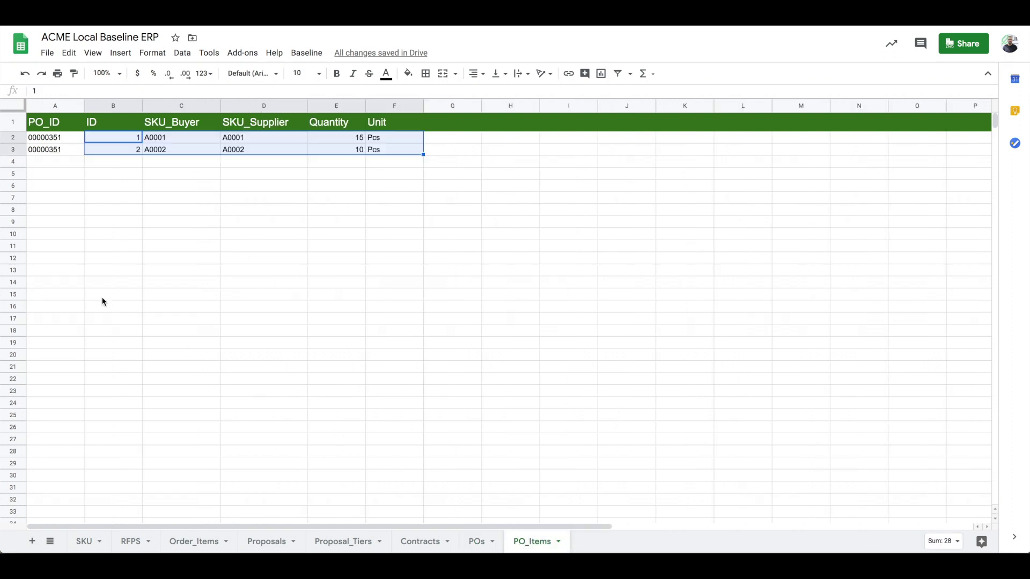
{"action": "left_click", "coordinate": [99, 172]}
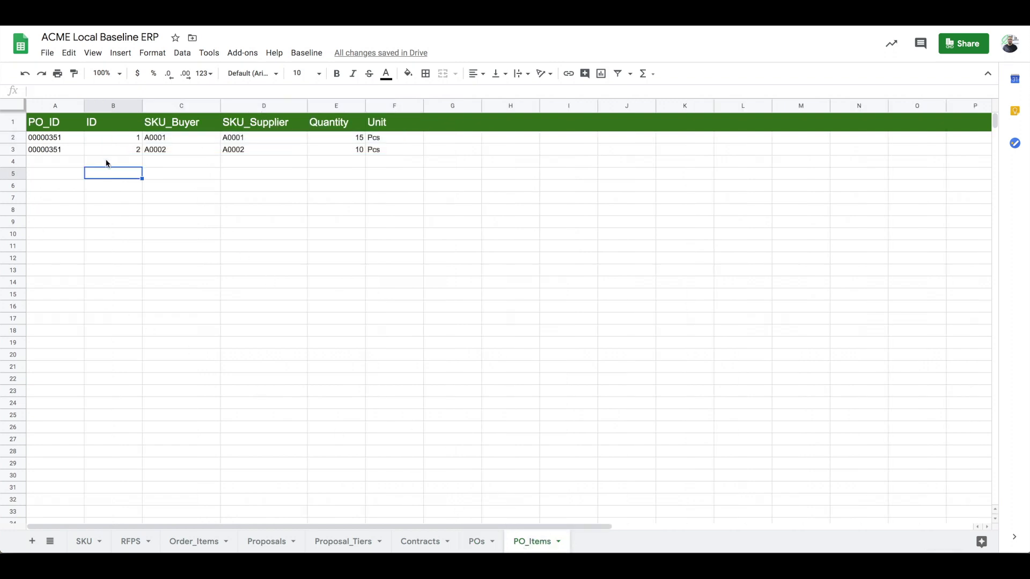
{"action": "left_click", "coordinate": [110, 152]}
{"action": "left_click", "coordinate": [114, 187]}
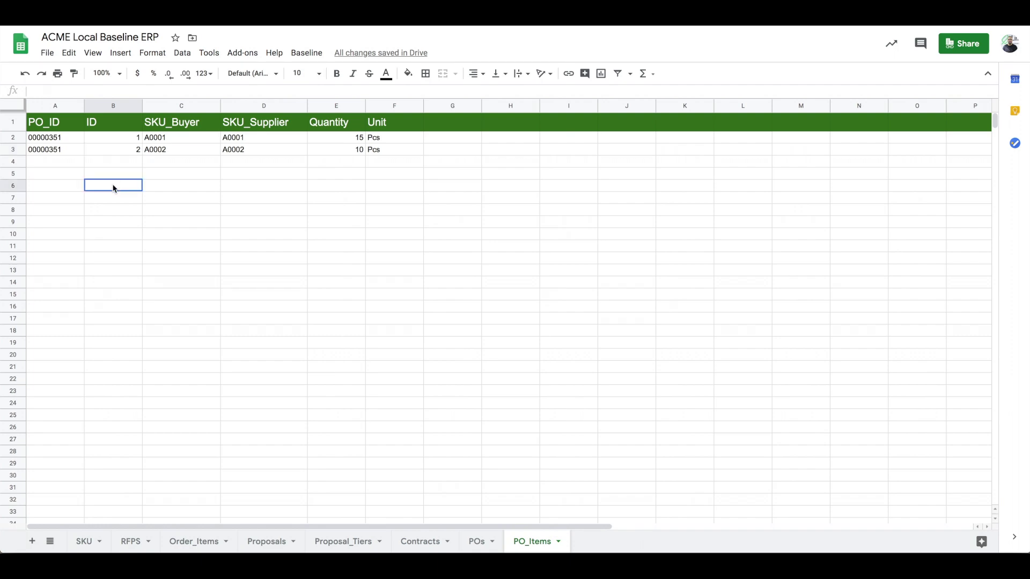